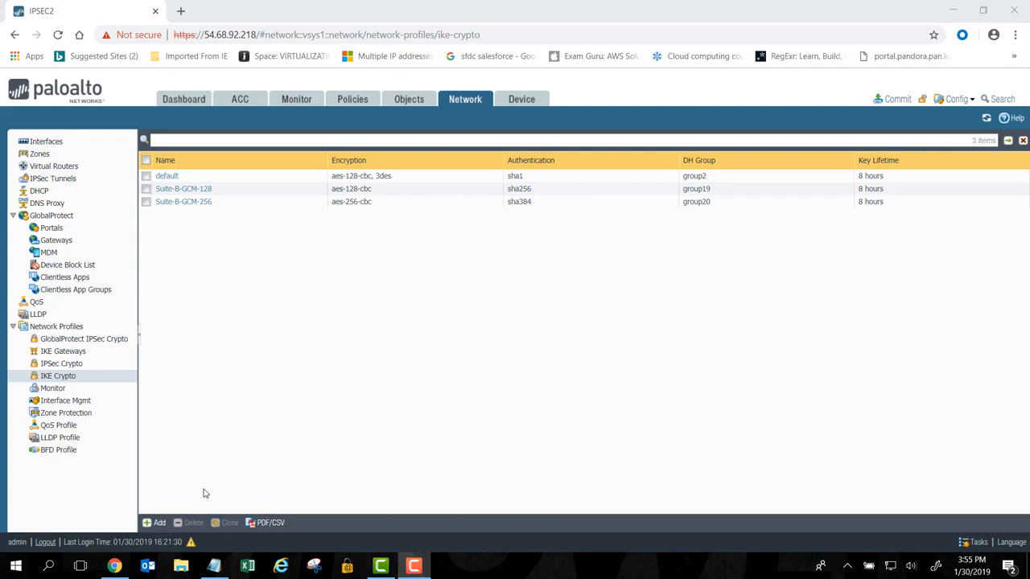
{"action": "left_click", "coordinate": [155, 523]}
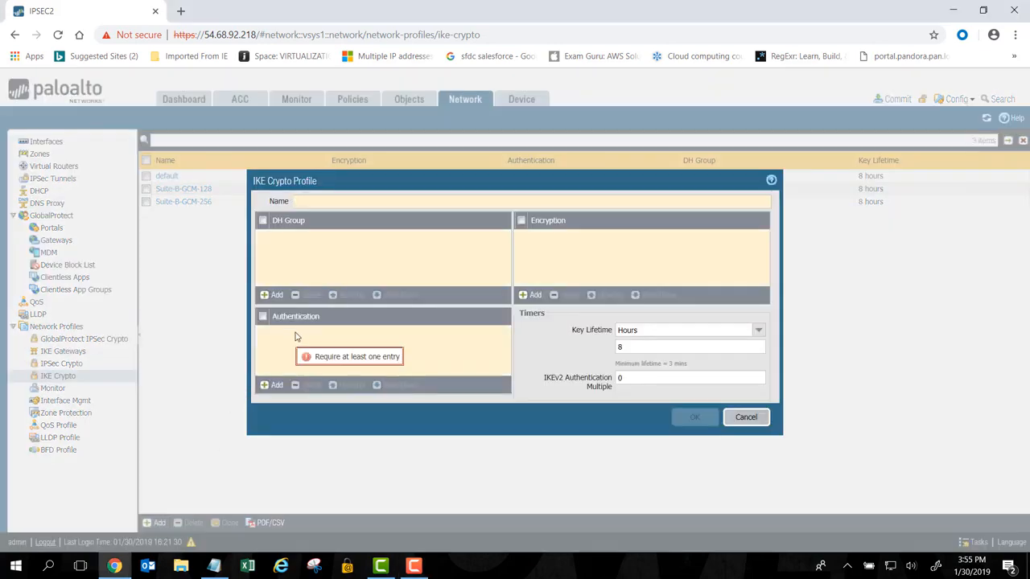
{"action": "left_click", "coordinate": [274, 296]}
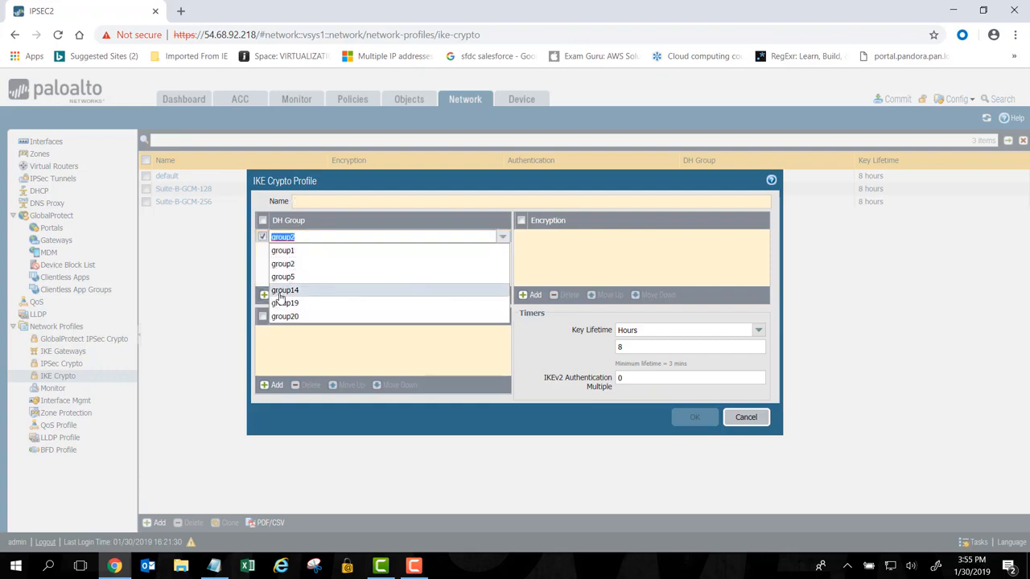
{"action": "left_click", "coordinate": [281, 349]}
{"action": "left_click", "coordinate": [273, 386]}
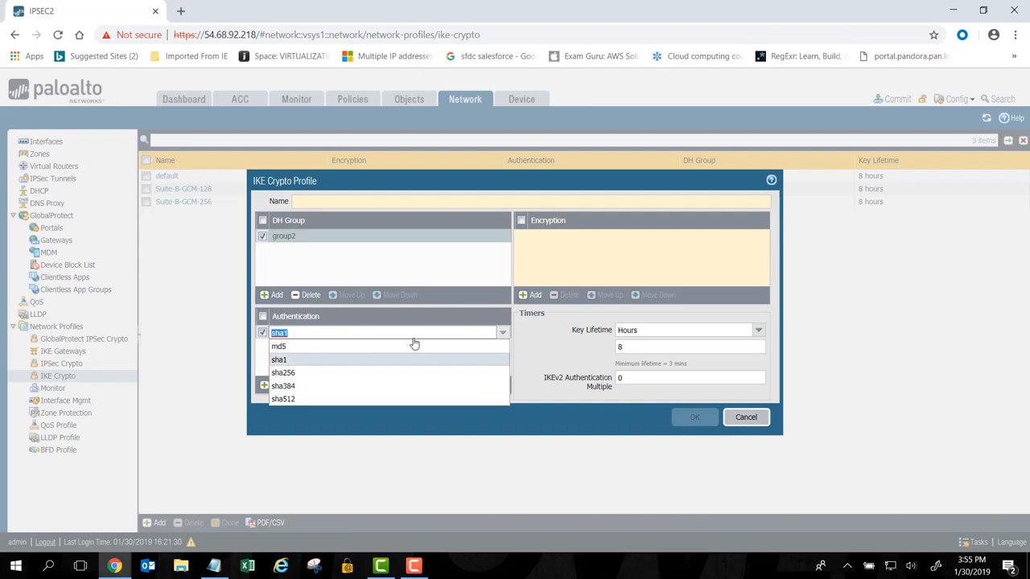
{"action": "left_click", "coordinate": [534, 296]}
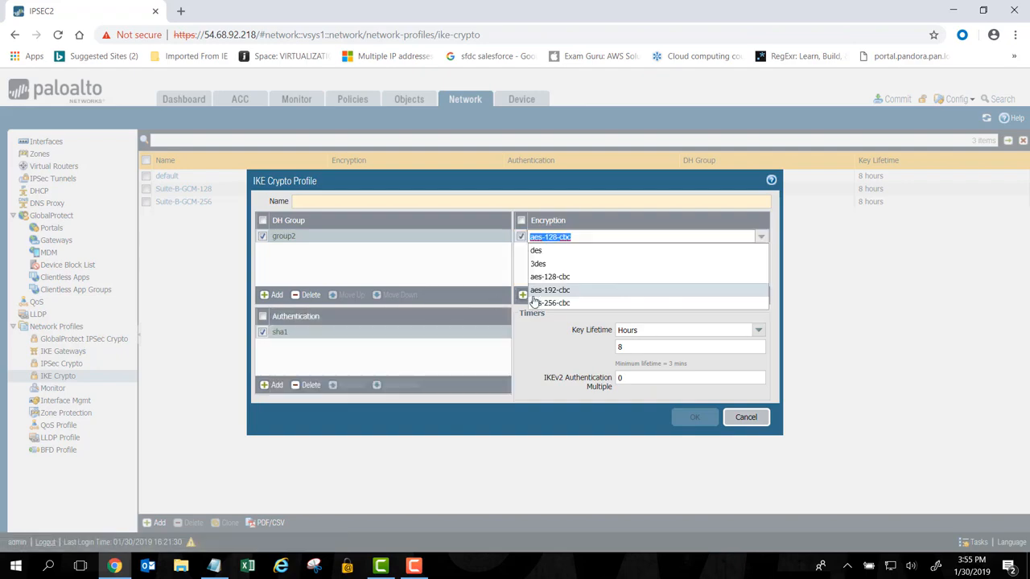
{"action": "left_click", "coordinate": [538, 334]}
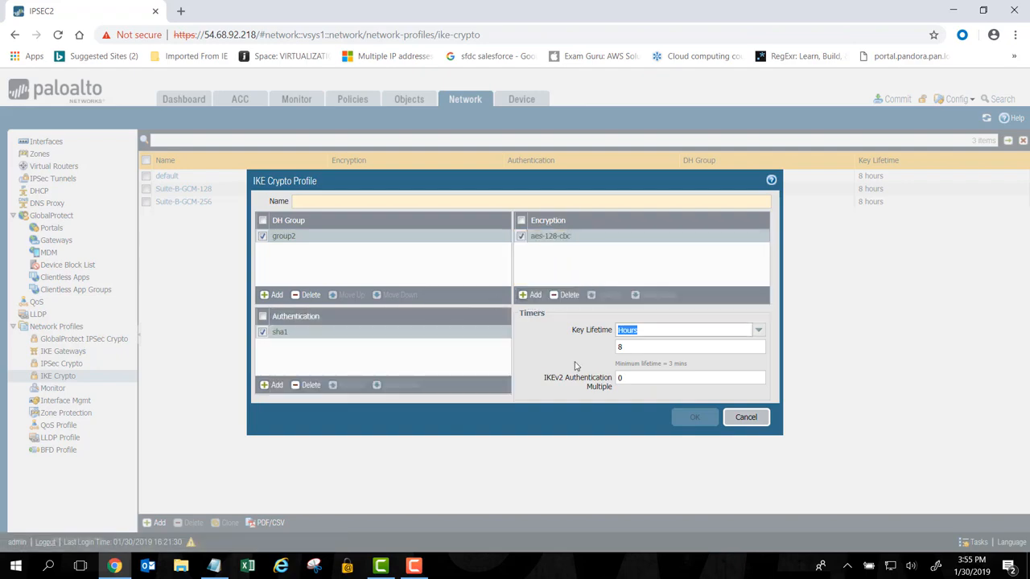
{"action": "left_click", "coordinate": [744, 418]}
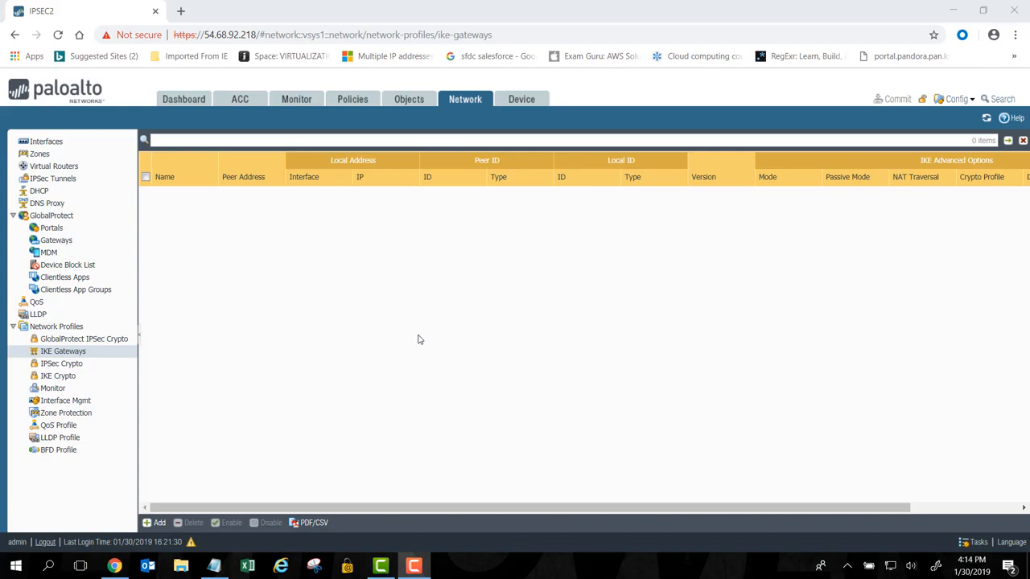
Add an IKE gateway named IKE1 with its version set to IKEv1 only mode
{"action": "left_click", "coordinate": [159, 524]}
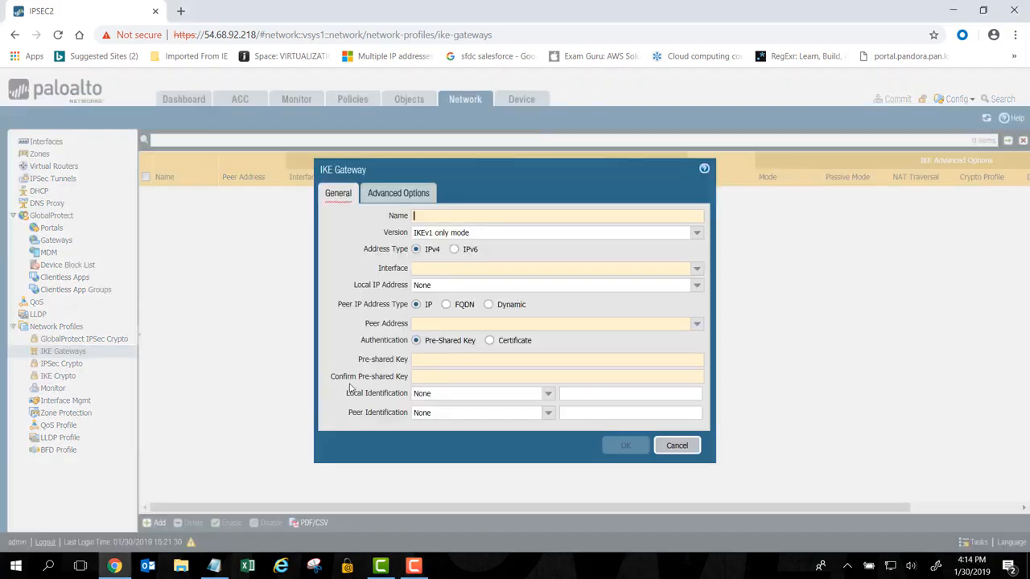
{"action": "left_click", "coordinate": [437, 219]}
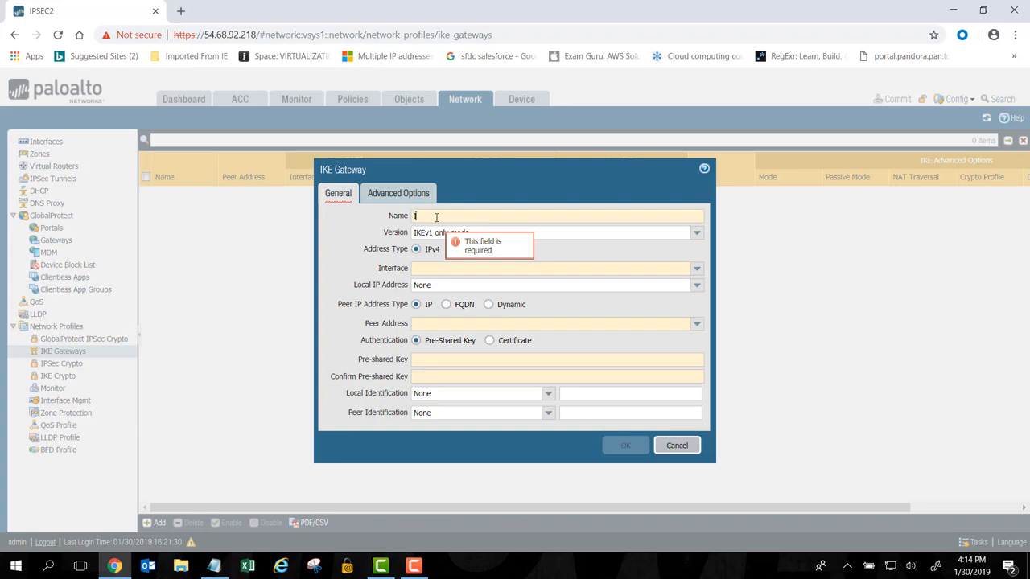
{"action": "type", "text": "I"}
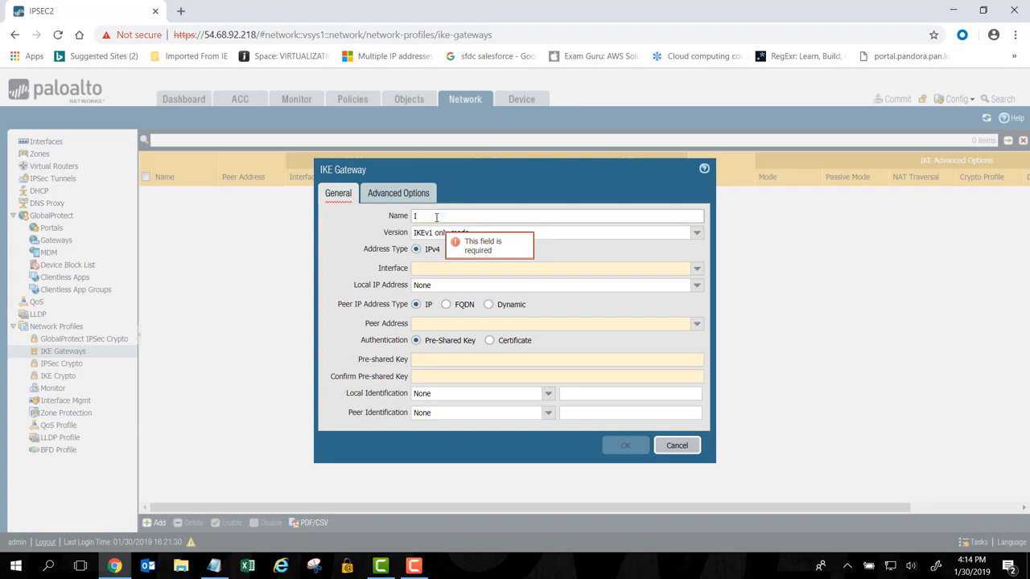
{"action": "type", "text": "PK"}
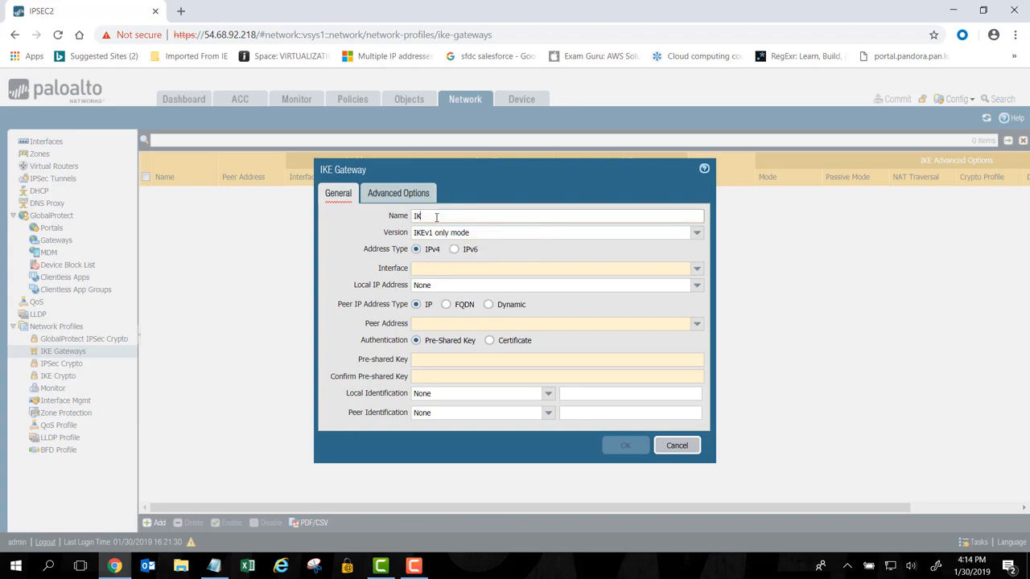
{"action": "type", "text": "E1"}
{"action": "left_click", "coordinate": [697, 235]}
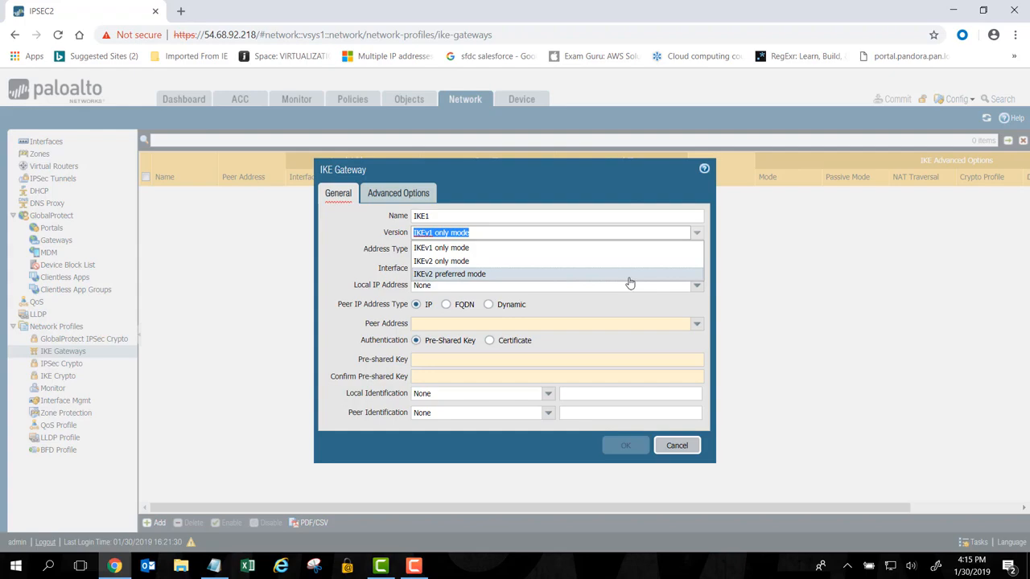
{"action": "left_click", "coordinate": [427, 255]}
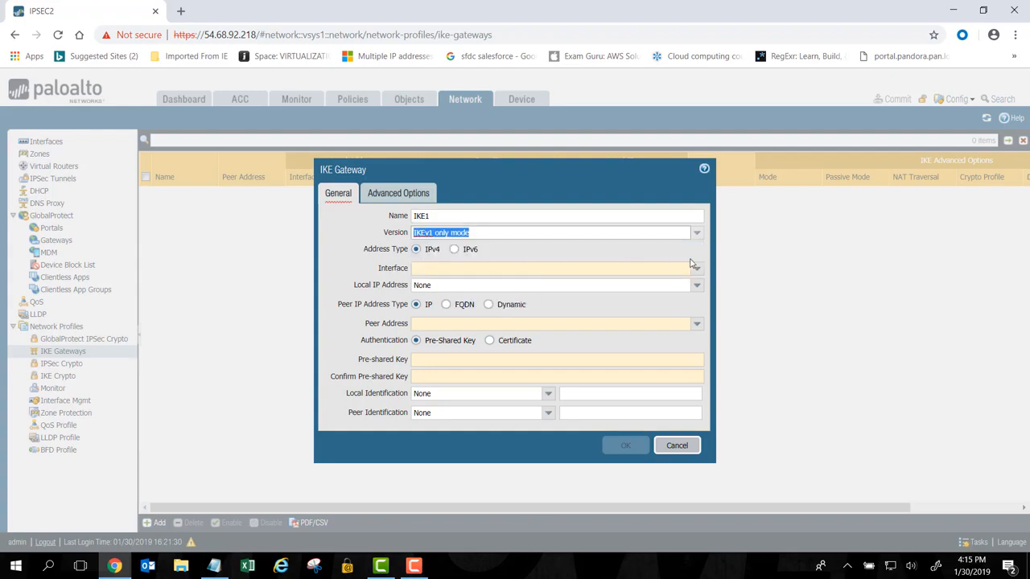
Assign the gateway to interface ethernet1/1 with local IP address 10.0.2.198/24
{"action": "left_click", "coordinate": [695, 268]}
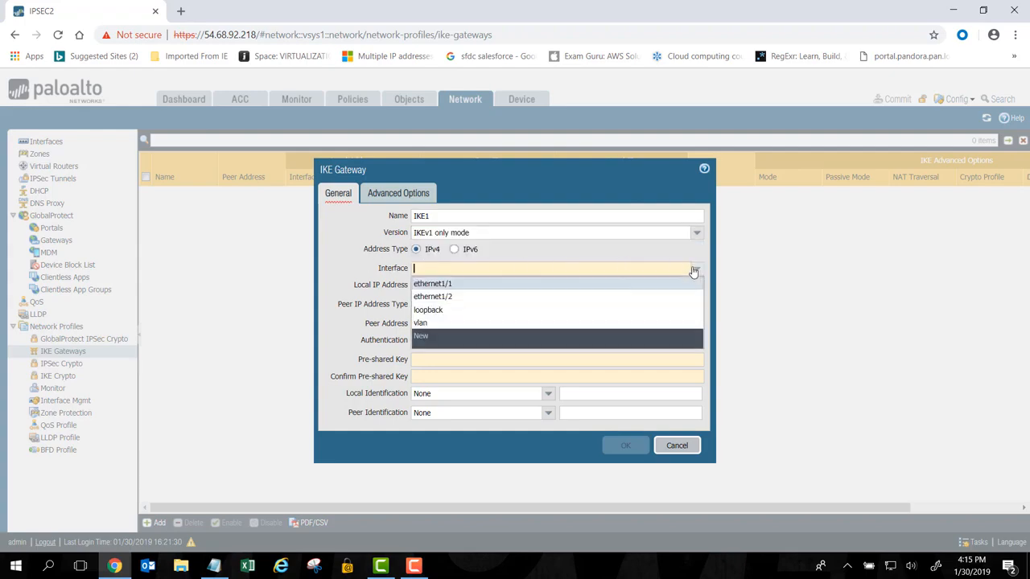
{"action": "left_click", "coordinate": [561, 288]}
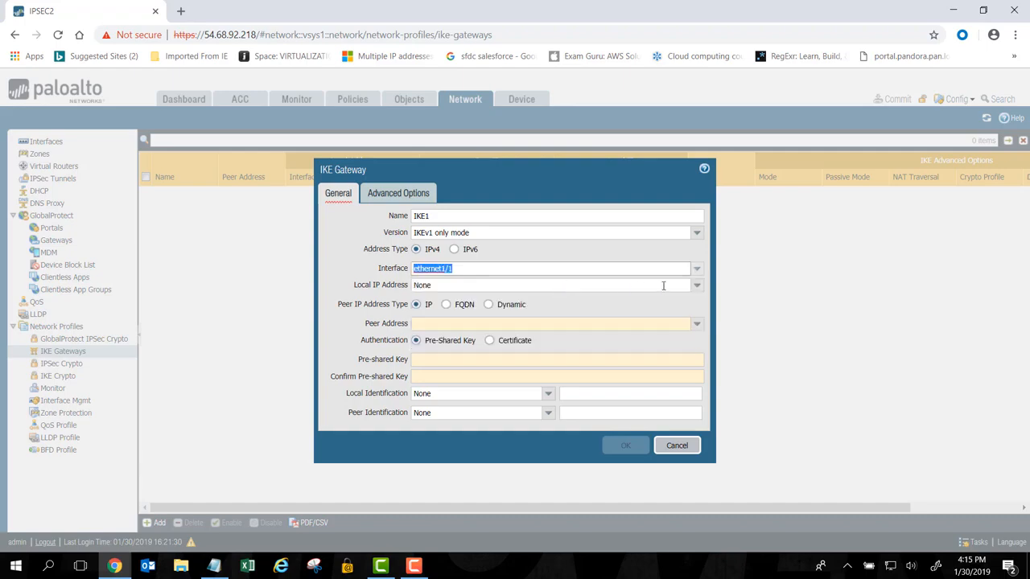
{"action": "left_click", "coordinate": [697, 285]}
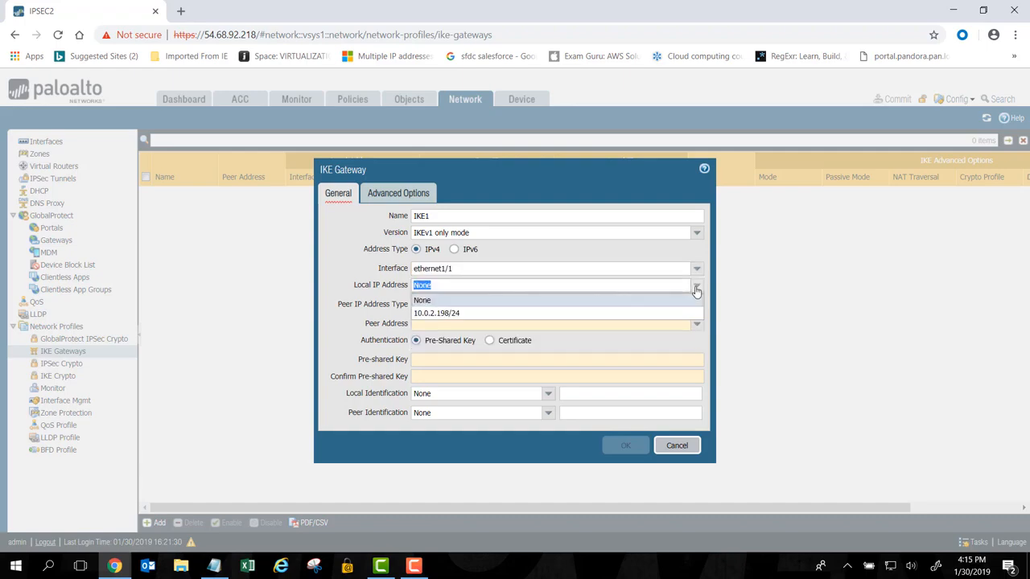
{"action": "left_click", "coordinate": [462, 314]}
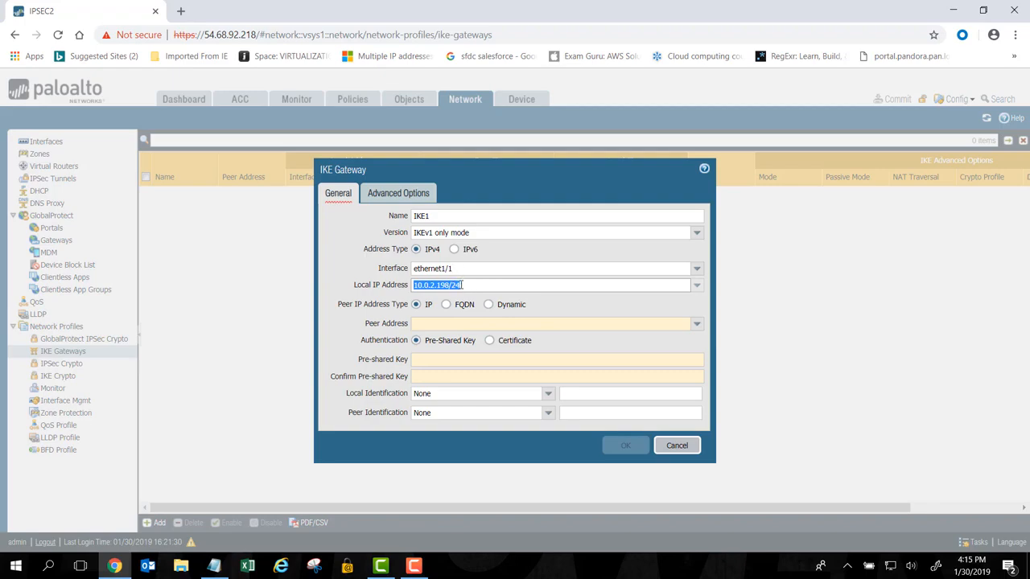
Set the gateway's peer address to 10.0.0.29
{"action": "left_click", "coordinate": [440, 322]}
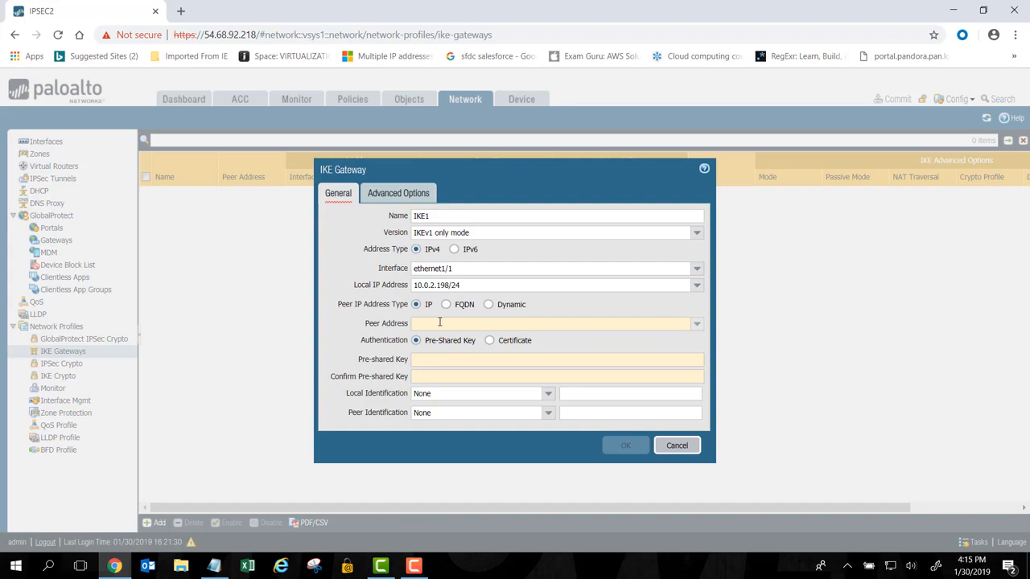
{"action": "left_click", "coordinate": [440, 323]}
{"action": "type", "text": "10.0.0."}
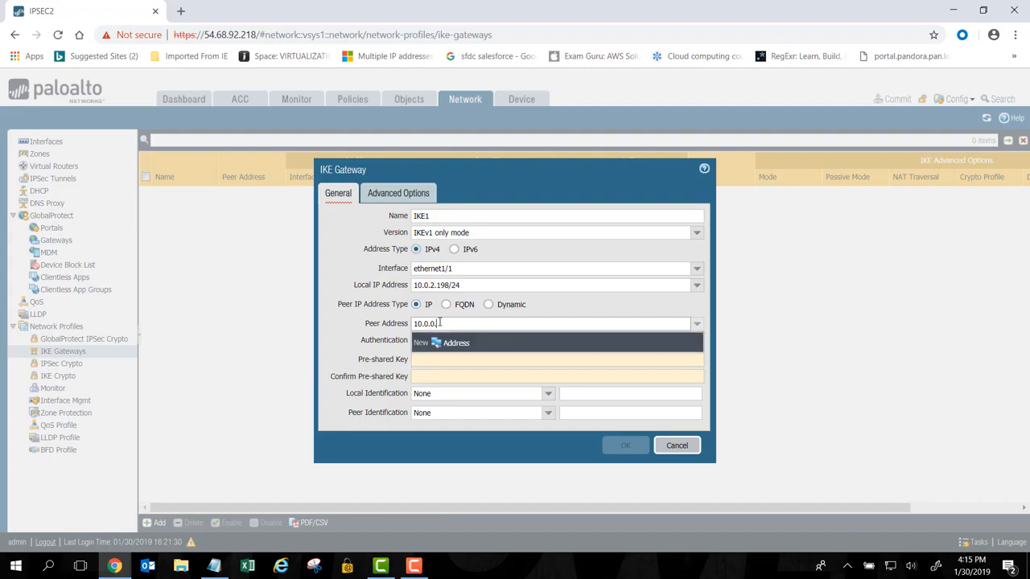
{"action": "type", "text": "25"}
{"action": "left_click", "coordinate": [381, 345]}
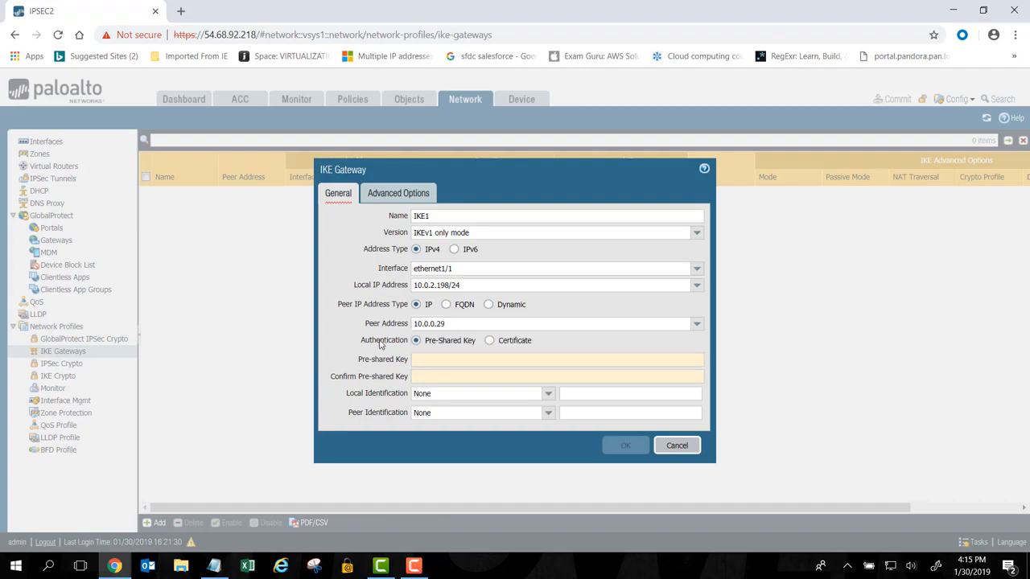
Enter the pre-shared key for the gateway and repeat it in the confirmation field
{"action": "left_click", "coordinate": [412, 364]}
{"action": "type", "text": "paloalto"}
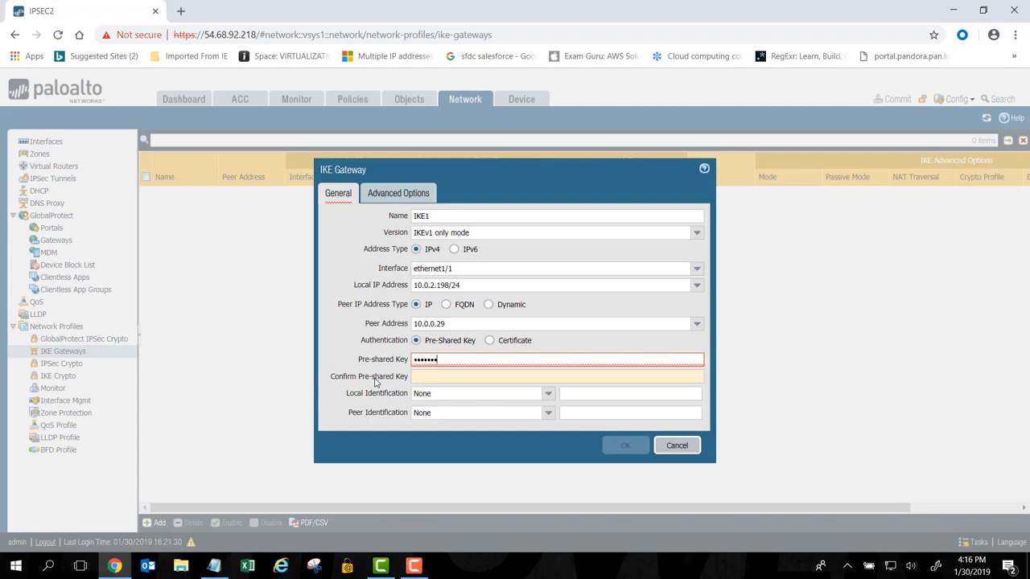
{"action": "left_click", "coordinate": [430, 376]}
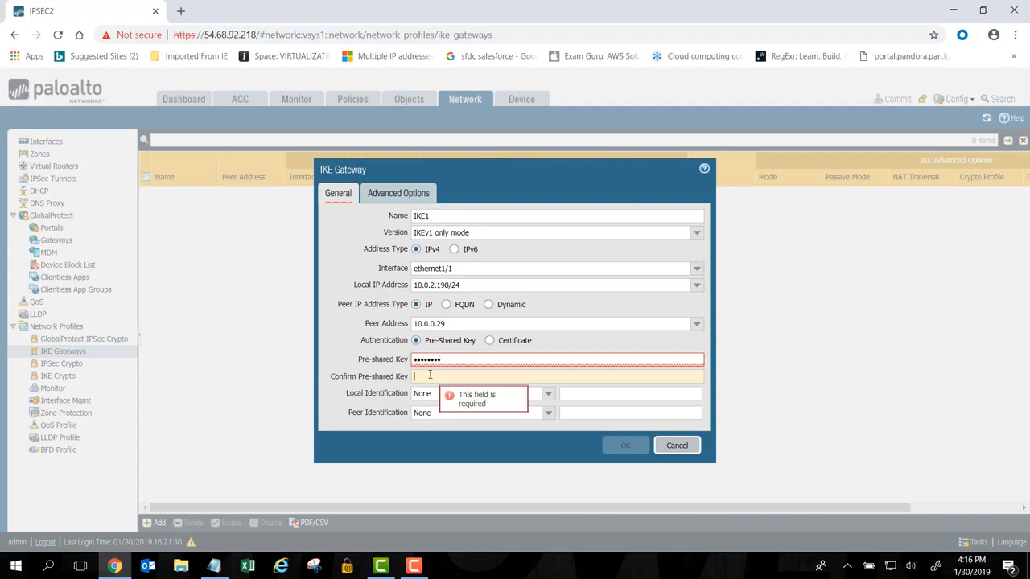
{"action": "type", "text": "paloalto"}
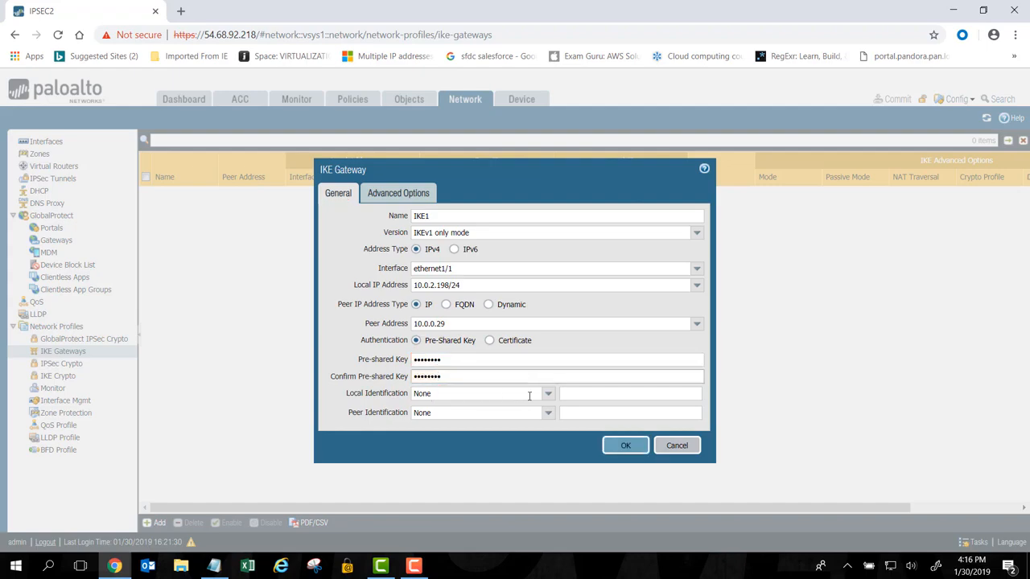
Set both the local and the peer identification type to IP address
{"action": "left_click", "coordinate": [547, 394]}
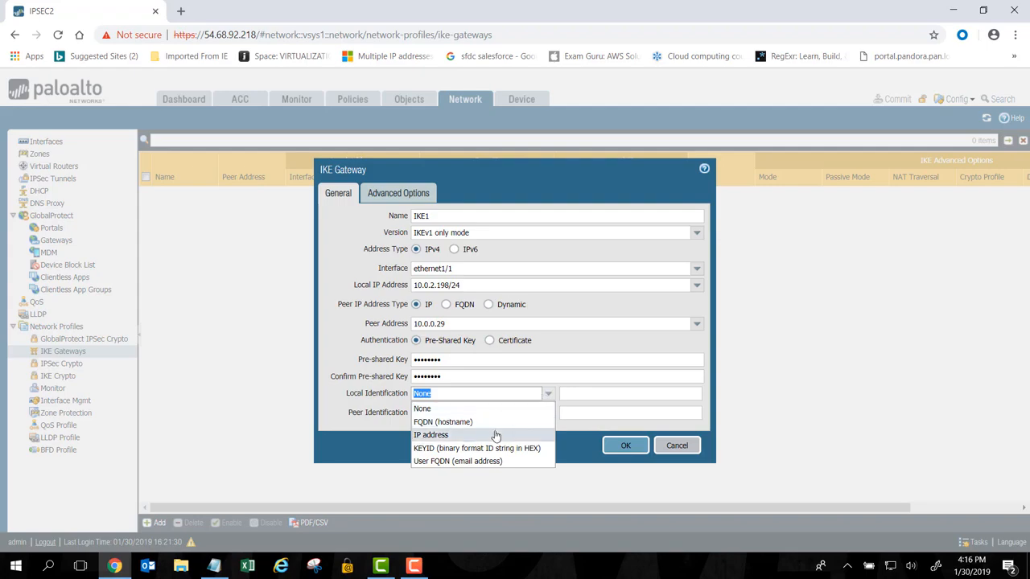
{"action": "left_click", "coordinate": [491, 434]}
{"action": "left_click", "coordinate": [548, 415]}
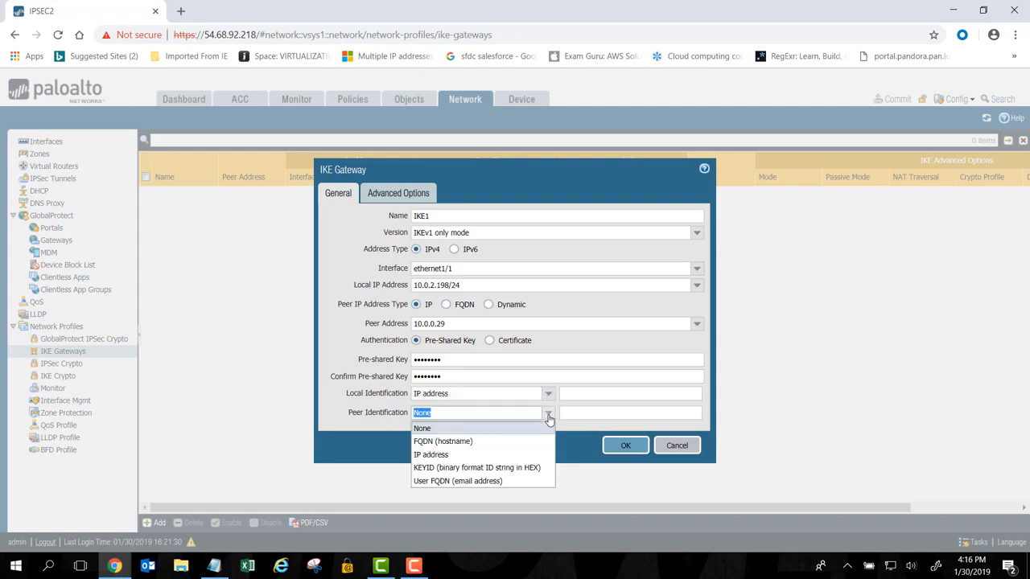
{"action": "left_click", "coordinate": [529, 455]}
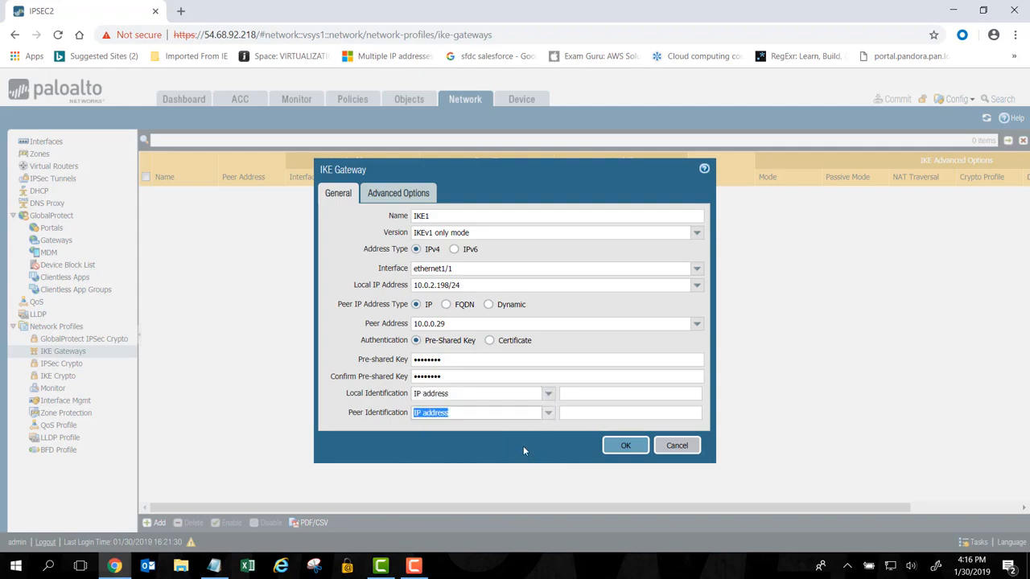
Enter 10.0.2.198 as the local identification and 10.0.0.29 as the peer identification
{"action": "left_click", "coordinate": [595, 394]}
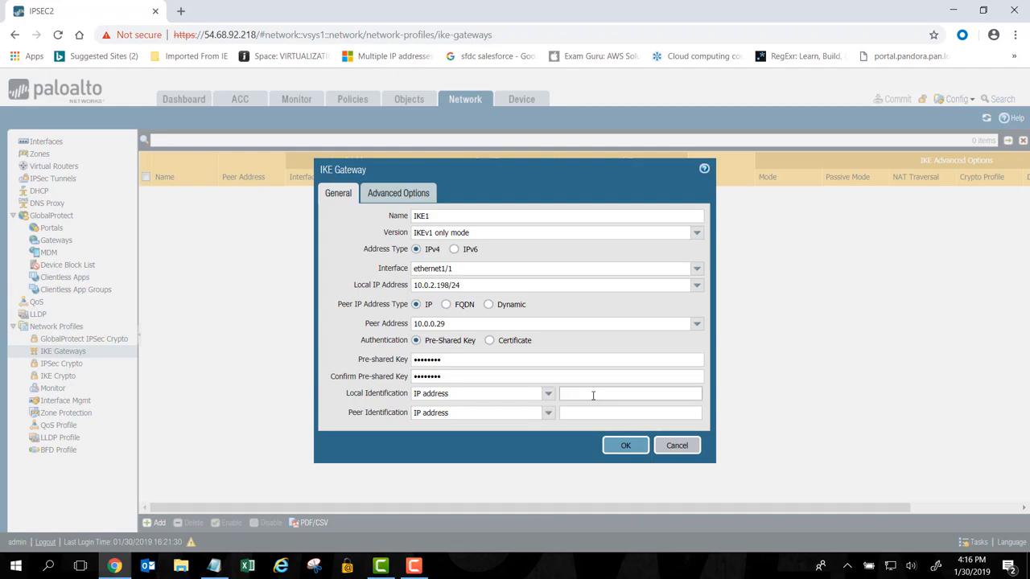
{"action": "type", "text": "10.0.2.198"}
{"action": "left_click", "coordinate": [590, 415]}
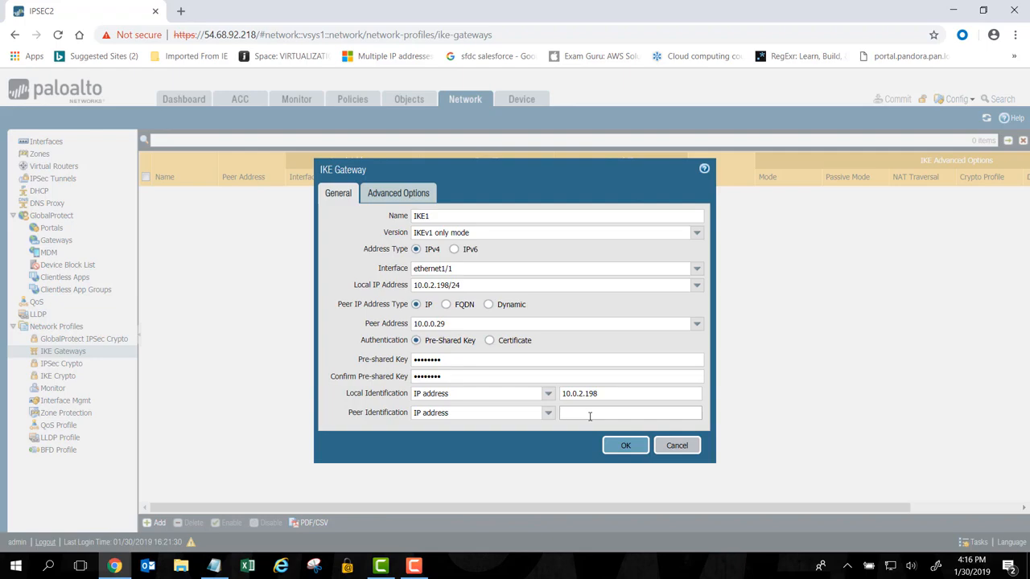
{"action": "type", "text": "10.0.0.29"}
In the gateway's advanced options, keep exchange mode auto, choose the default IKE crypto profile, and save the gateway
{"action": "left_click", "coordinate": [395, 201]}
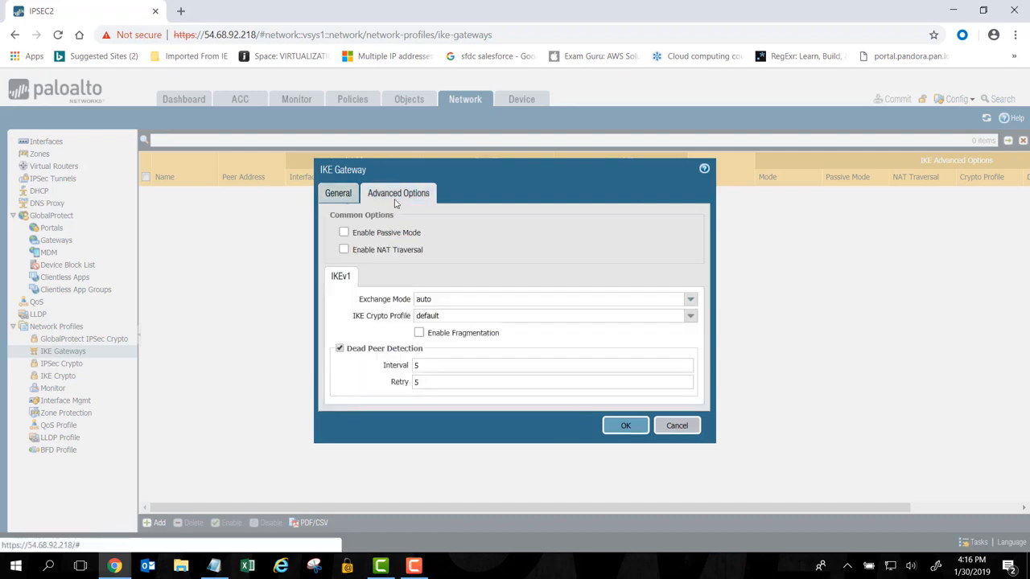
{"action": "left_click", "coordinate": [690, 301]}
{"action": "left_click", "coordinate": [691, 301]}
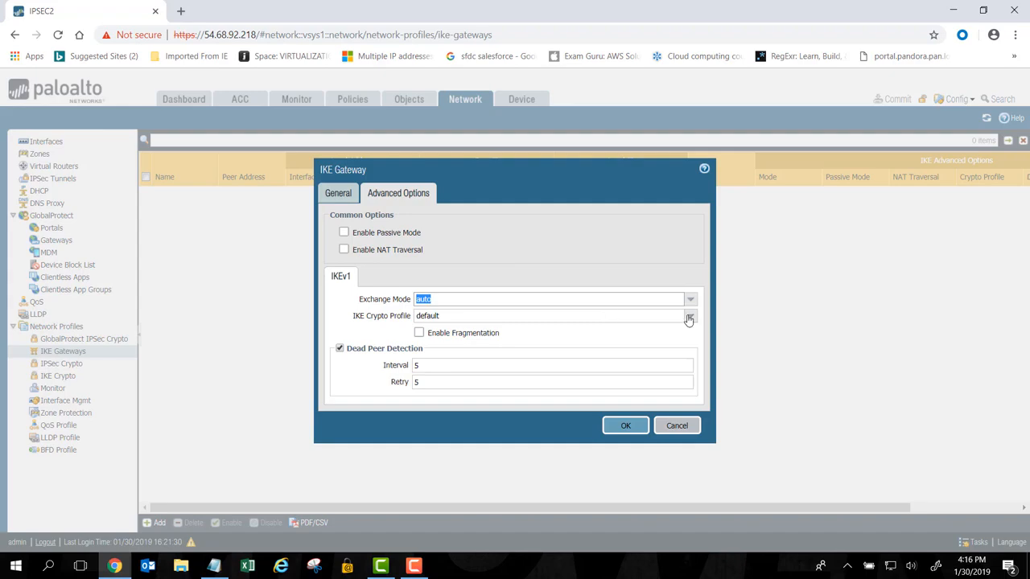
{"action": "left_click", "coordinate": [689, 317]}
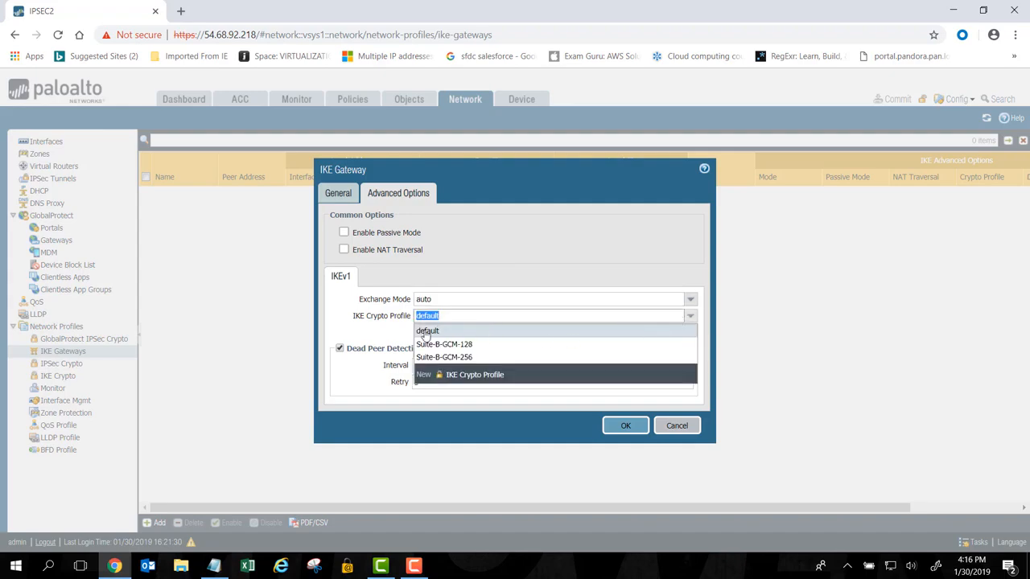
{"action": "left_click", "coordinate": [426, 333]}
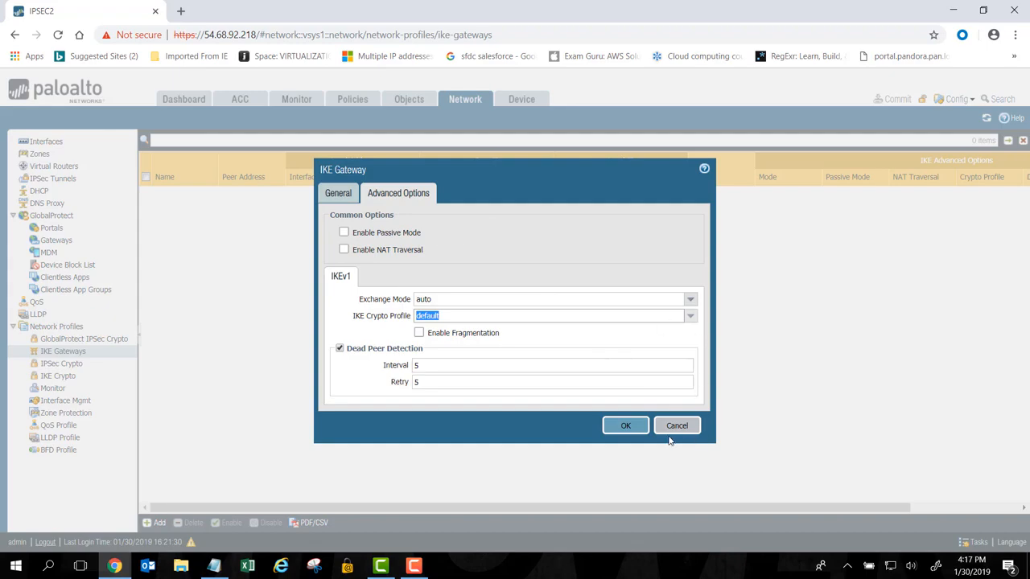
{"action": "left_click", "coordinate": [626, 429]}
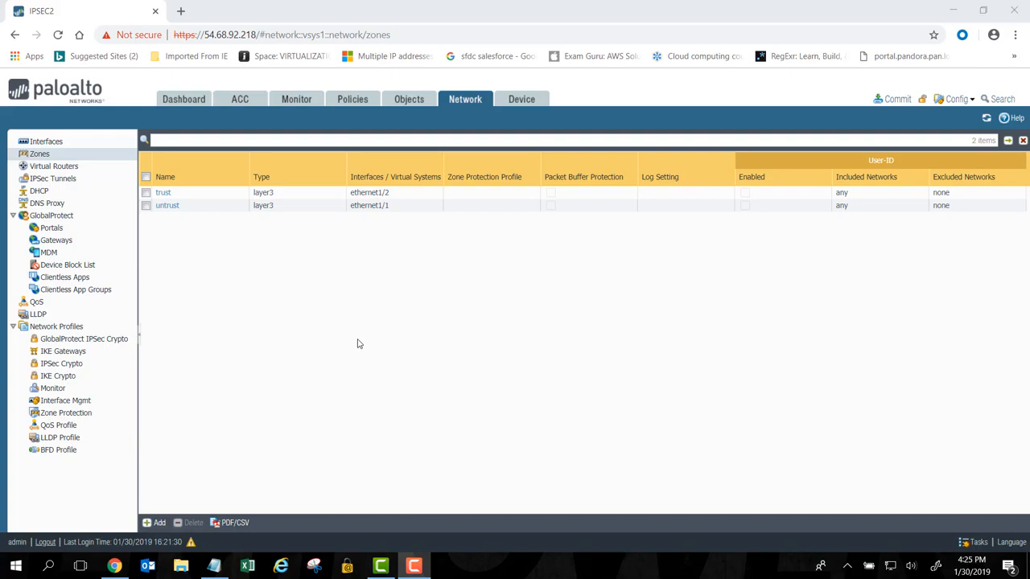
Create a security zone named ipsec of type Layer3 and save it
{"action": "left_click", "coordinate": [161, 522]}
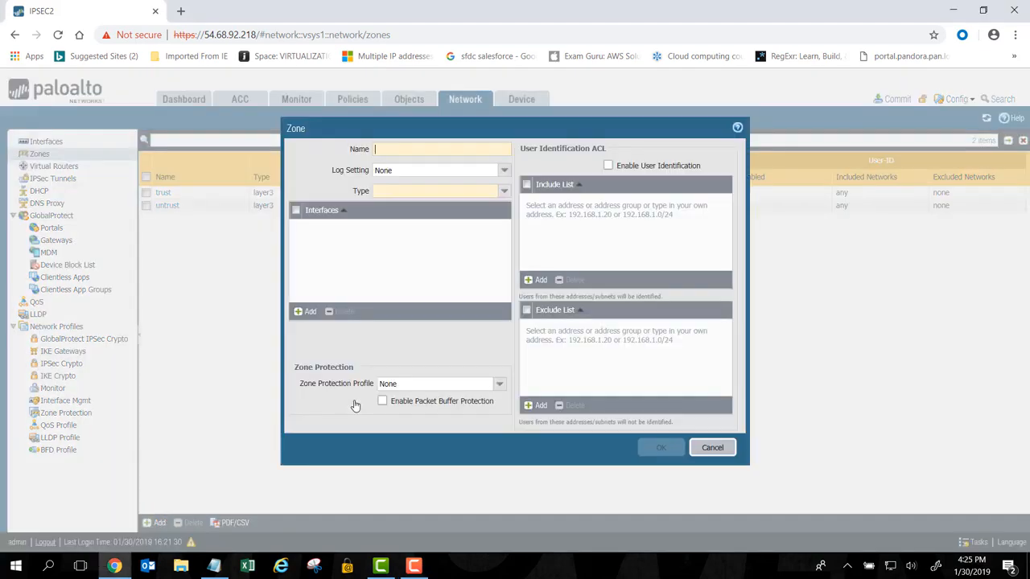
{"action": "left_click", "coordinate": [403, 148]}
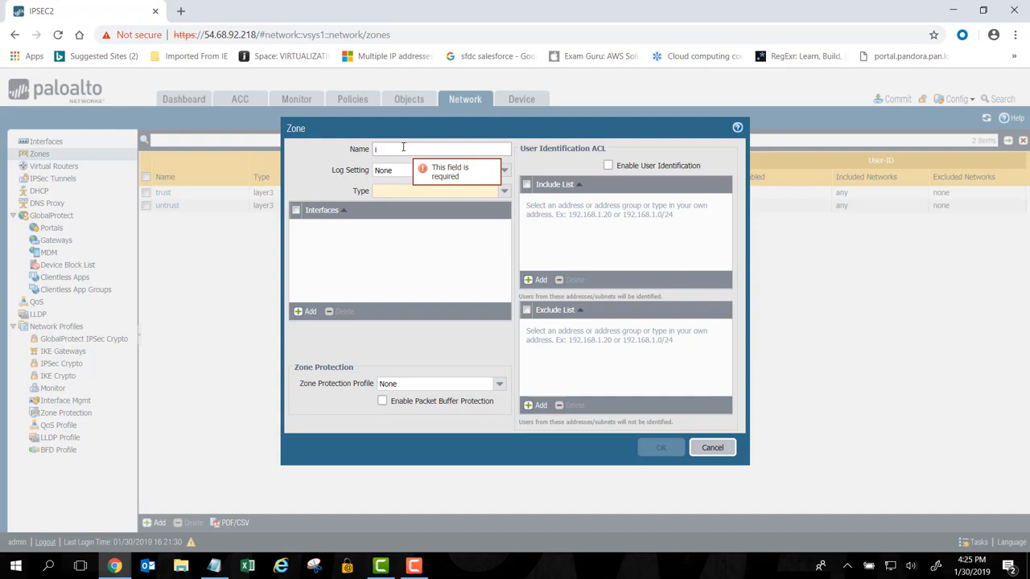
{"action": "type", "text": "ipsec"}
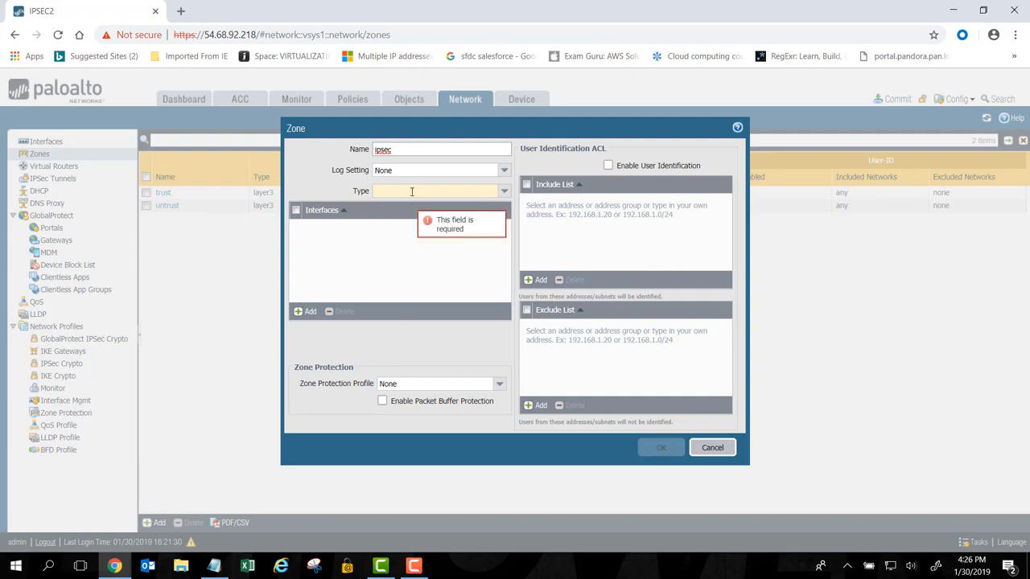
{"action": "left_click", "coordinate": [503, 194]}
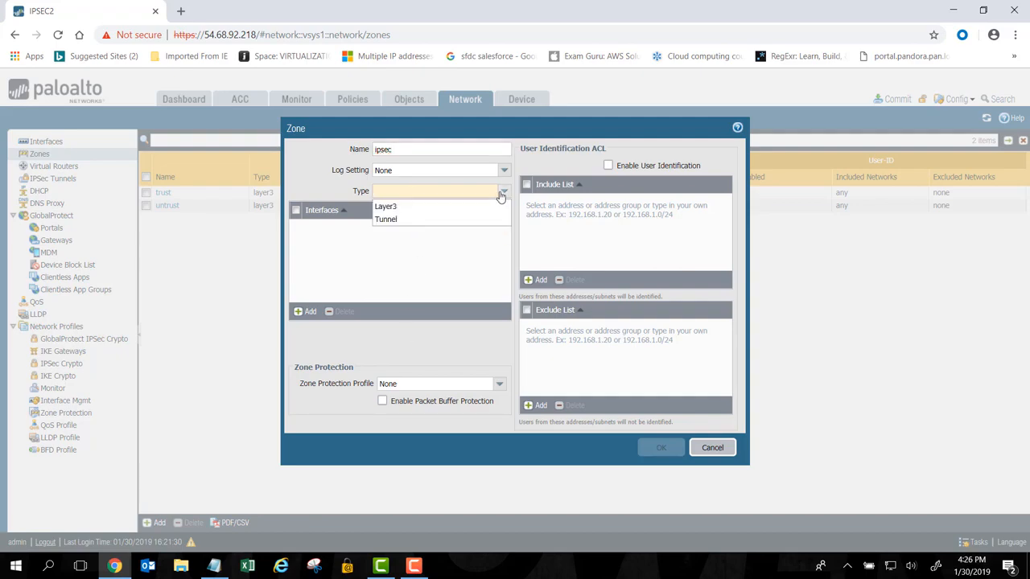
{"action": "left_click", "coordinate": [473, 211]}
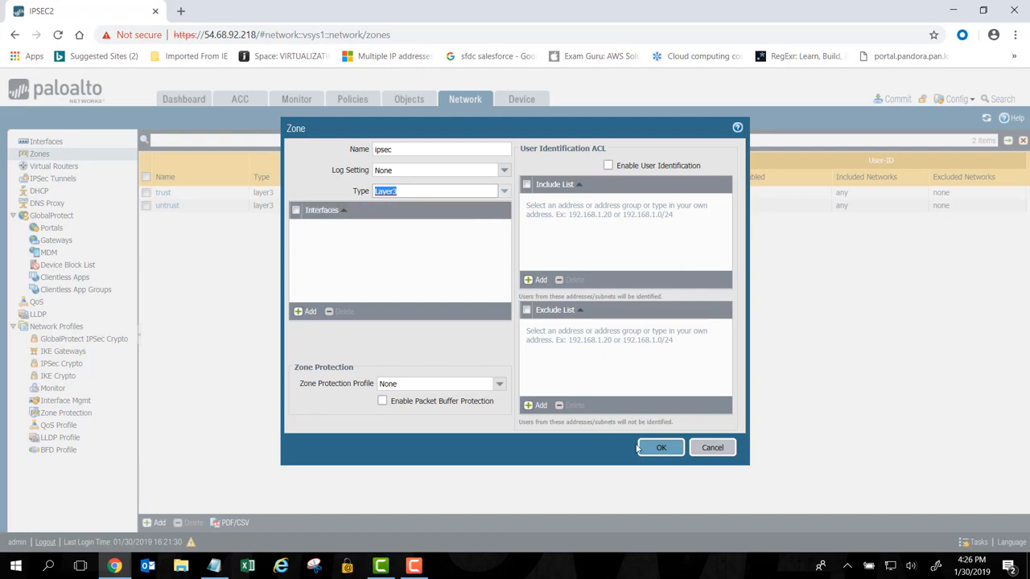
{"action": "left_click", "coordinate": [669, 451]}
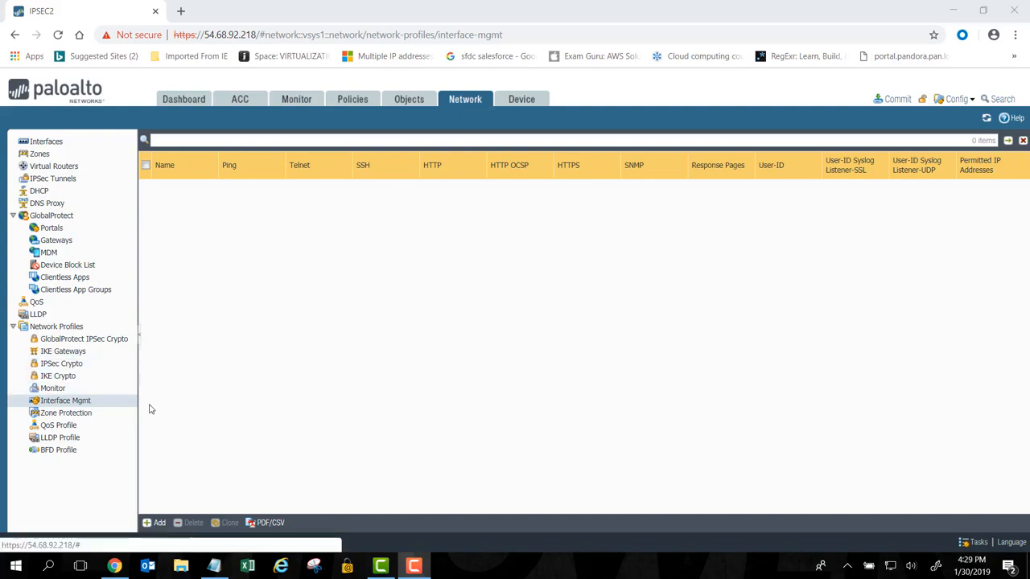
Add an interface management profile named ping with the Ping network service enabled
{"action": "left_click", "coordinate": [160, 524]}
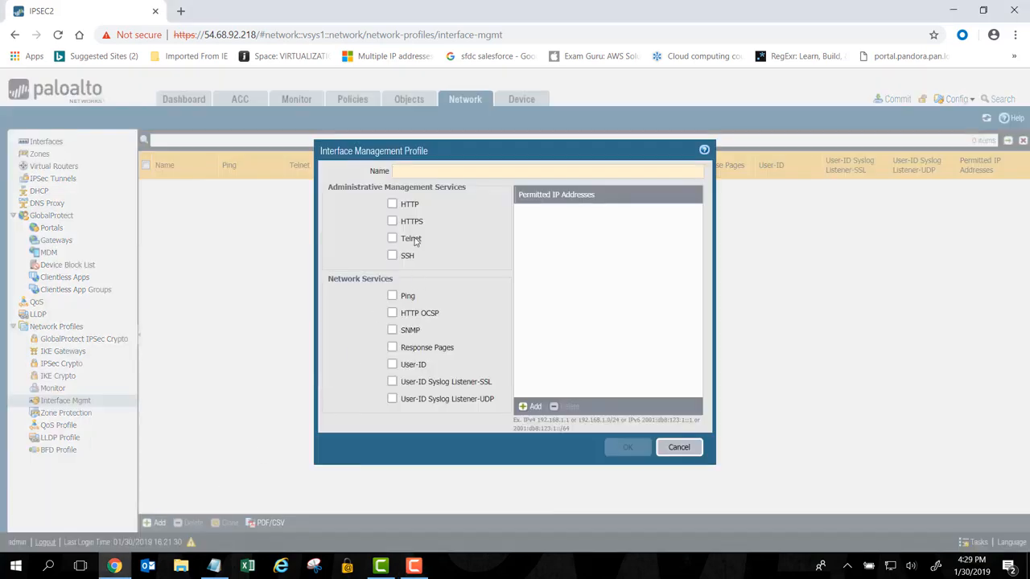
{"action": "left_click", "coordinate": [423, 171]}
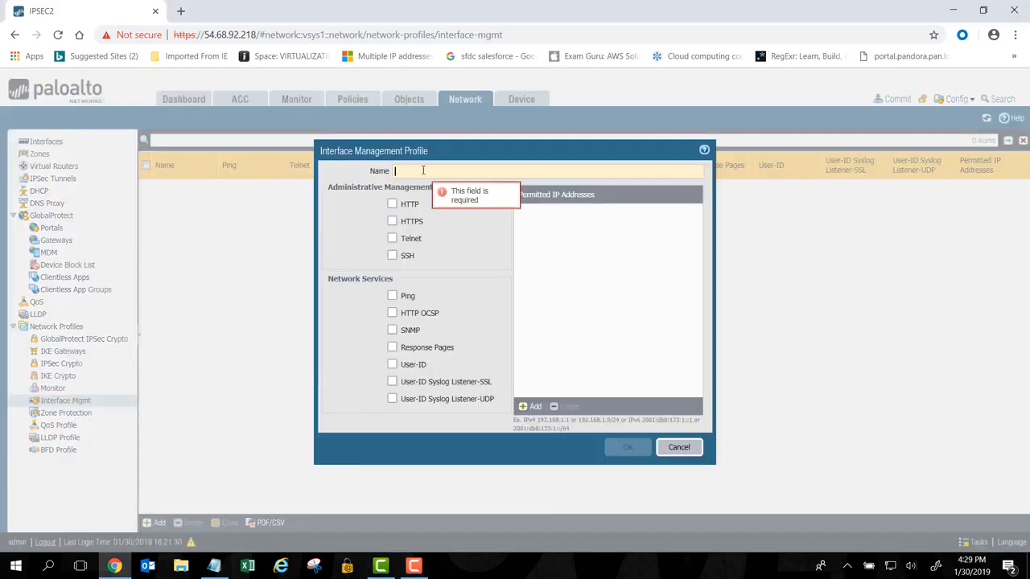
{"action": "type", "text": "ping"}
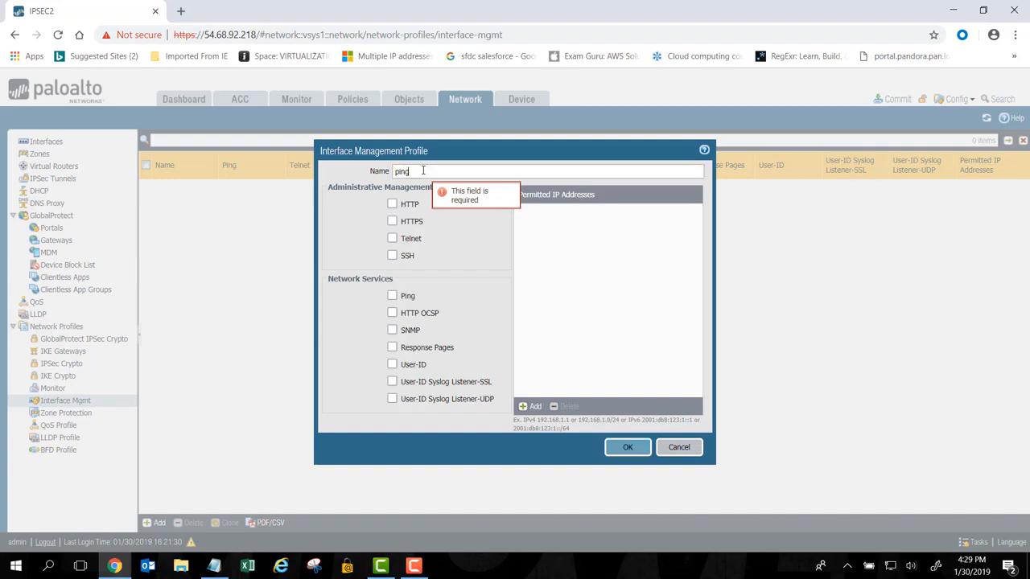
{"action": "left_click", "coordinate": [392, 297]}
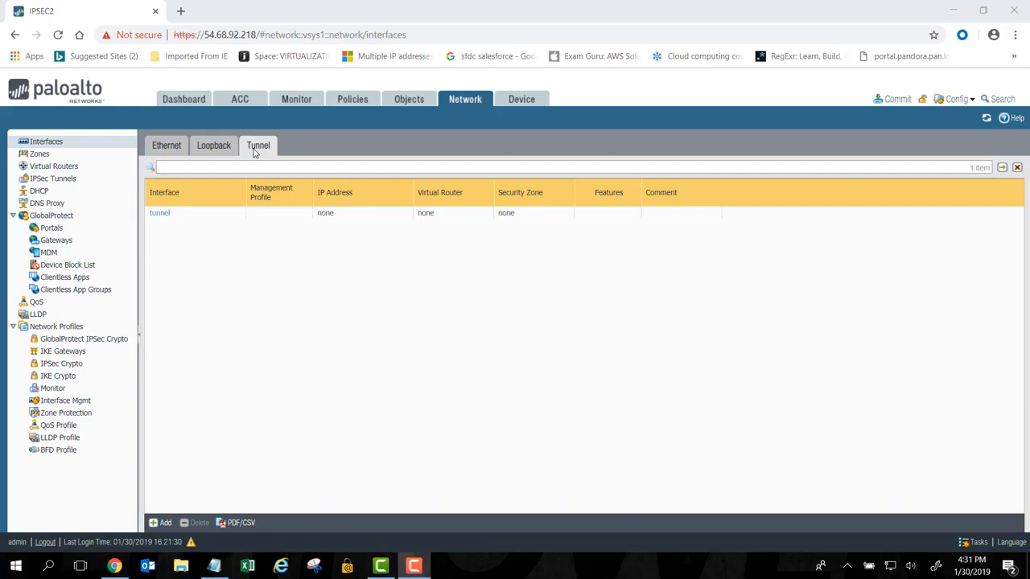
Add a tunnel interface numbered 1, assigned to the default virtual router and the ipsec security zone
{"action": "left_click", "coordinate": [161, 523]}
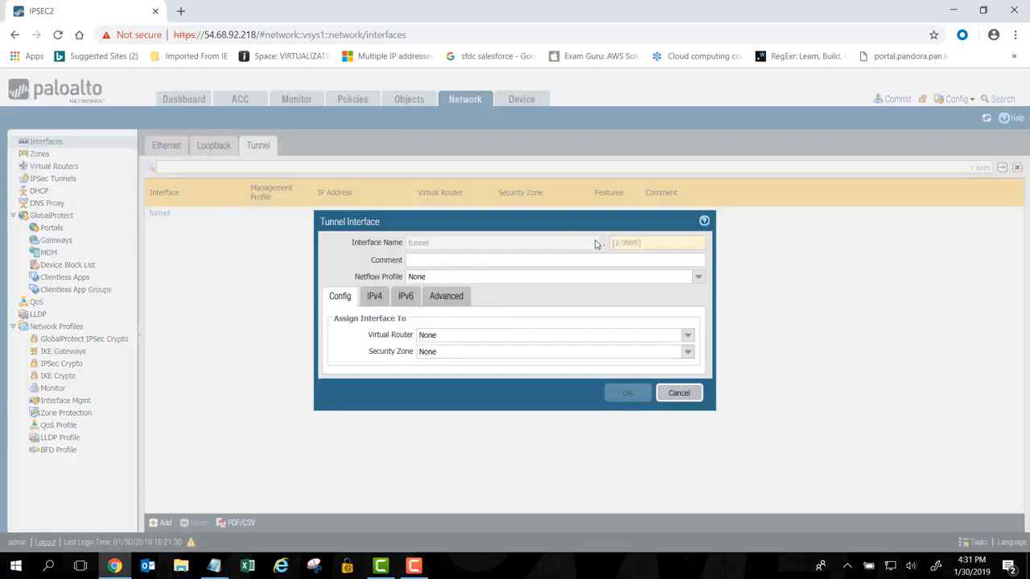
{"action": "left_click", "coordinate": [622, 243]}
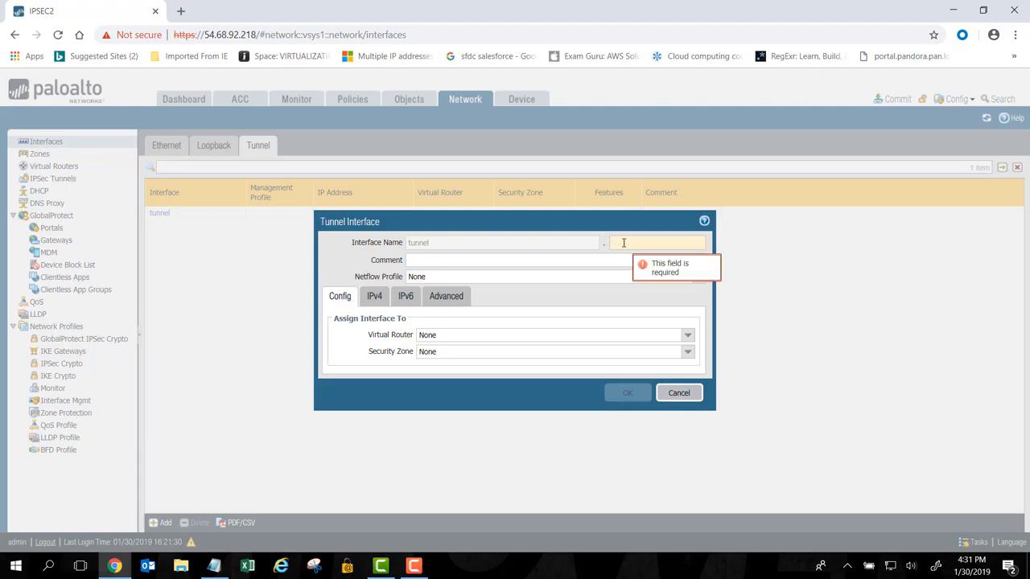
{"action": "type", "text": "1"}
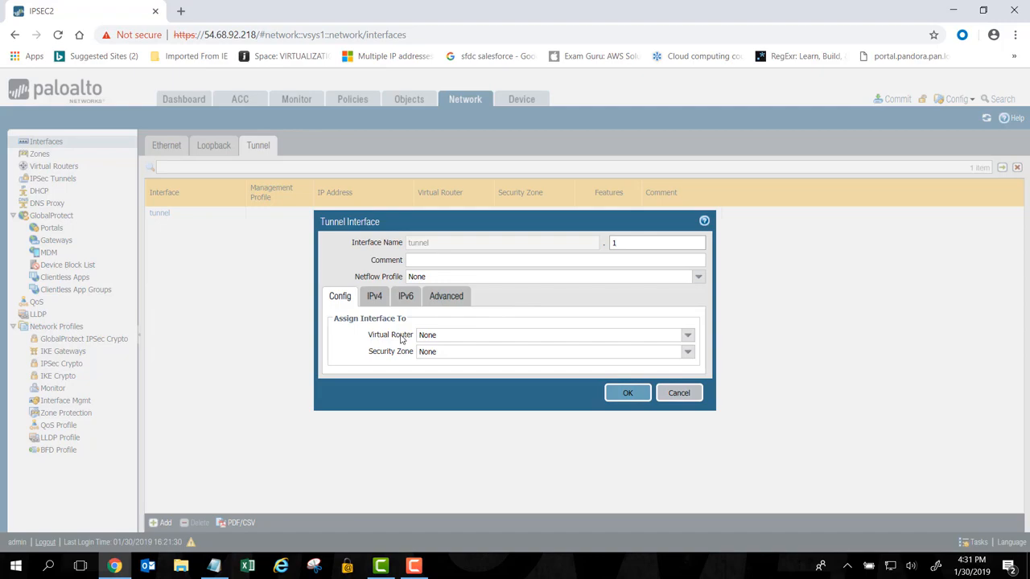
{"action": "left_click", "coordinate": [681, 336]}
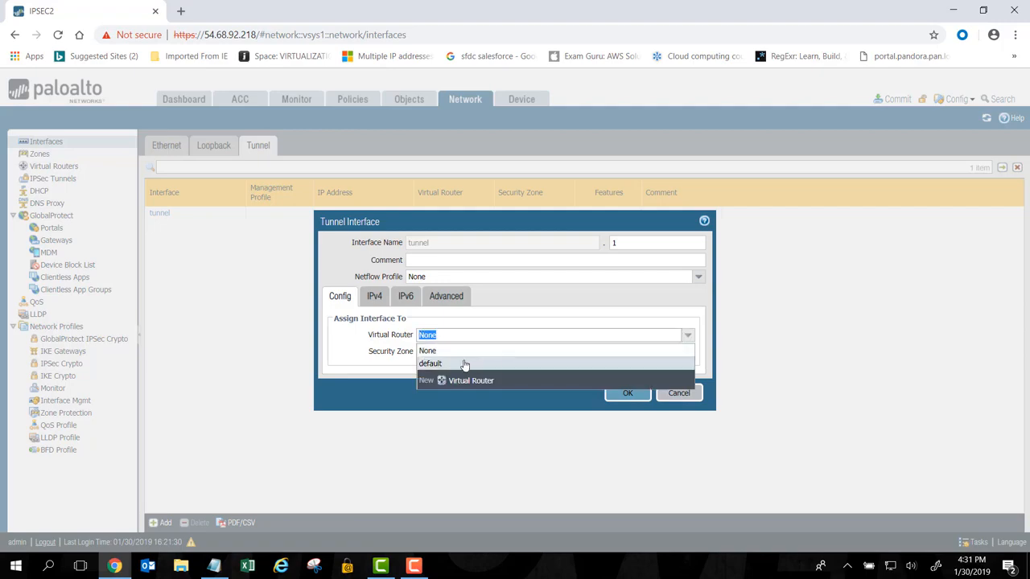
{"action": "left_click", "coordinate": [433, 365]}
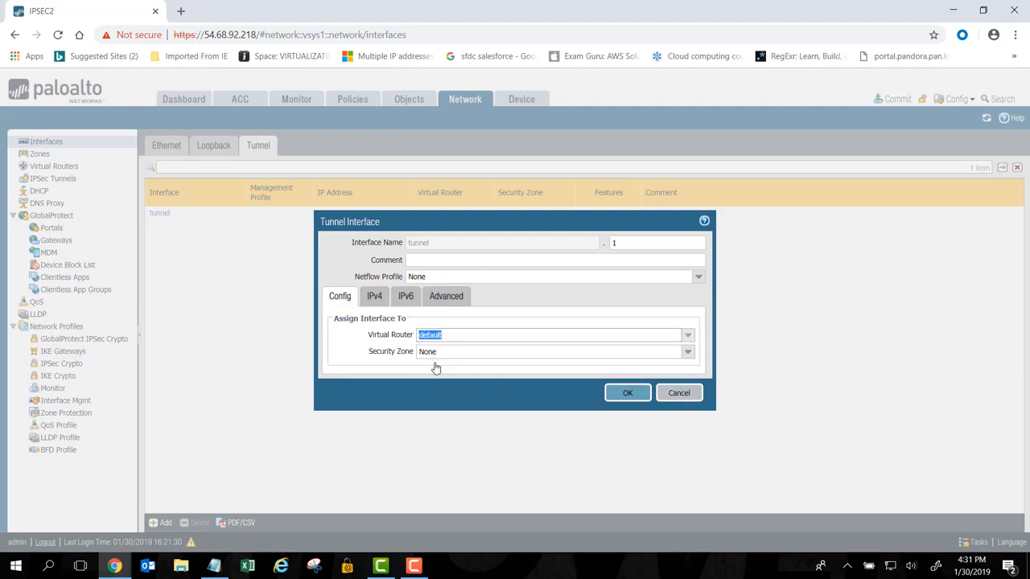
{"action": "left_click", "coordinate": [690, 353]}
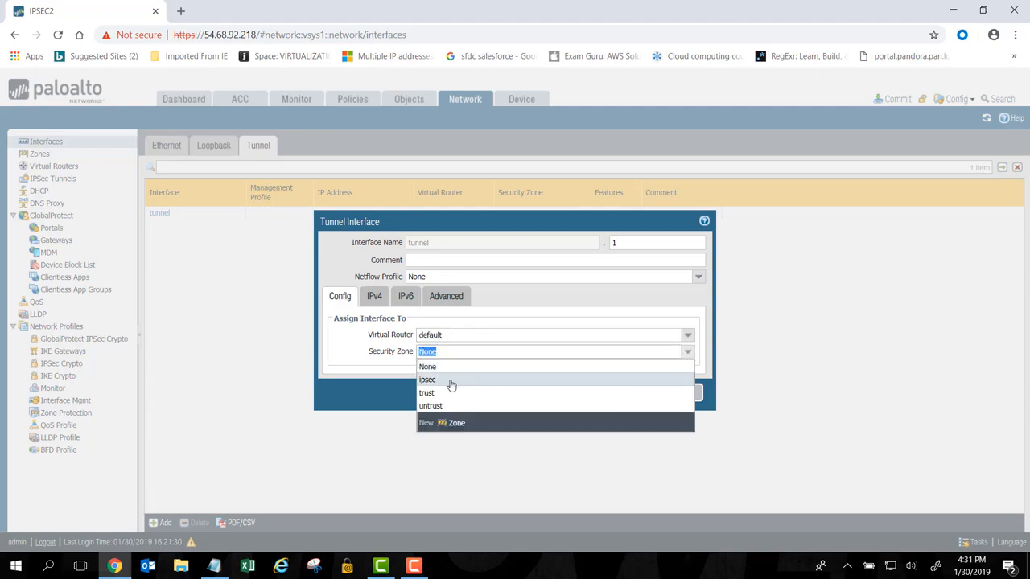
{"action": "left_click", "coordinate": [452, 381]}
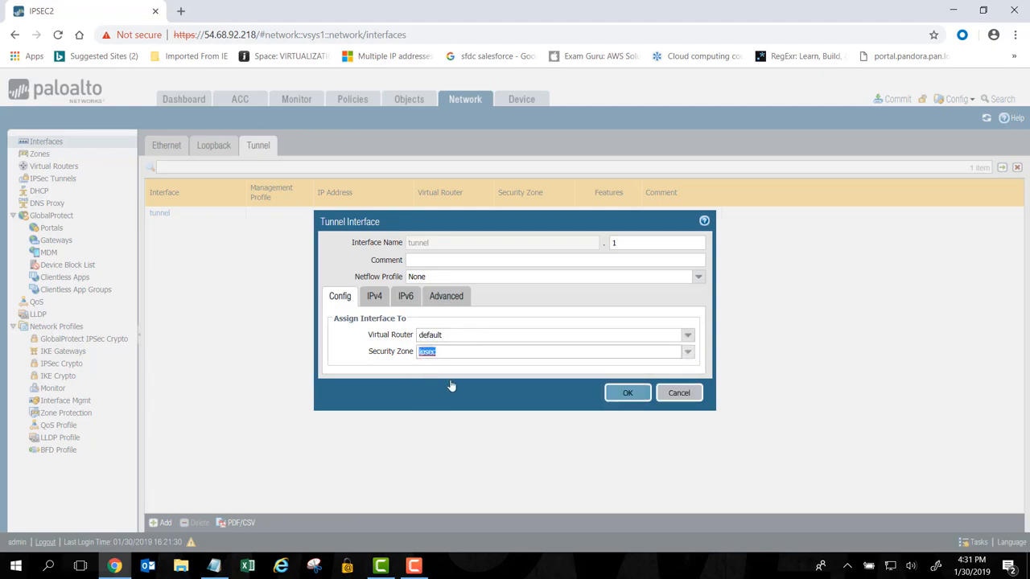
Add the IPv4 address 10.10.10.2/30 to the tunnel interface
{"action": "left_click", "coordinate": [374, 298]}
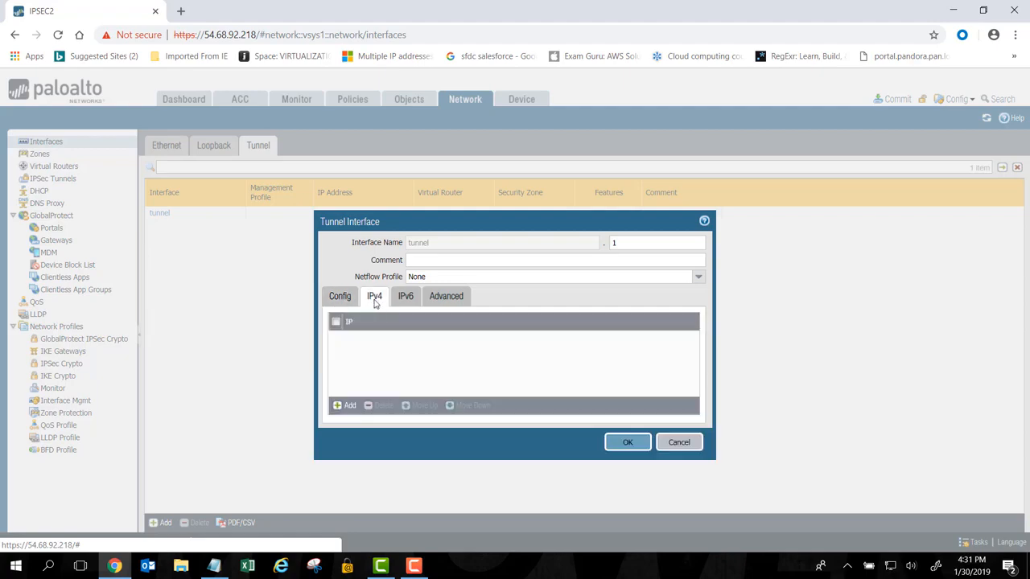
{"action": "left_click", "coordinate": [350, 407]}
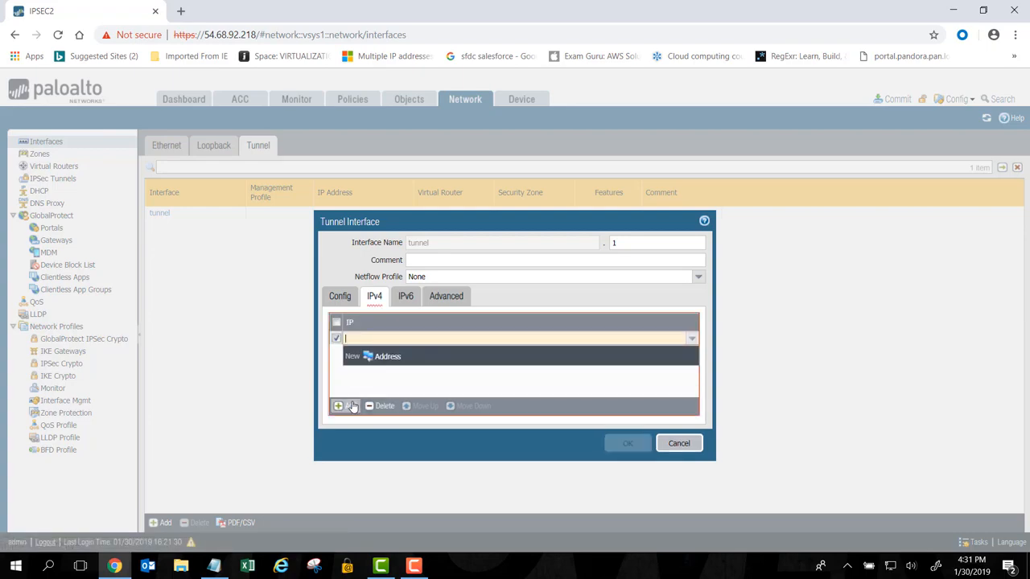
{"action": "type", "text": "10.1"}
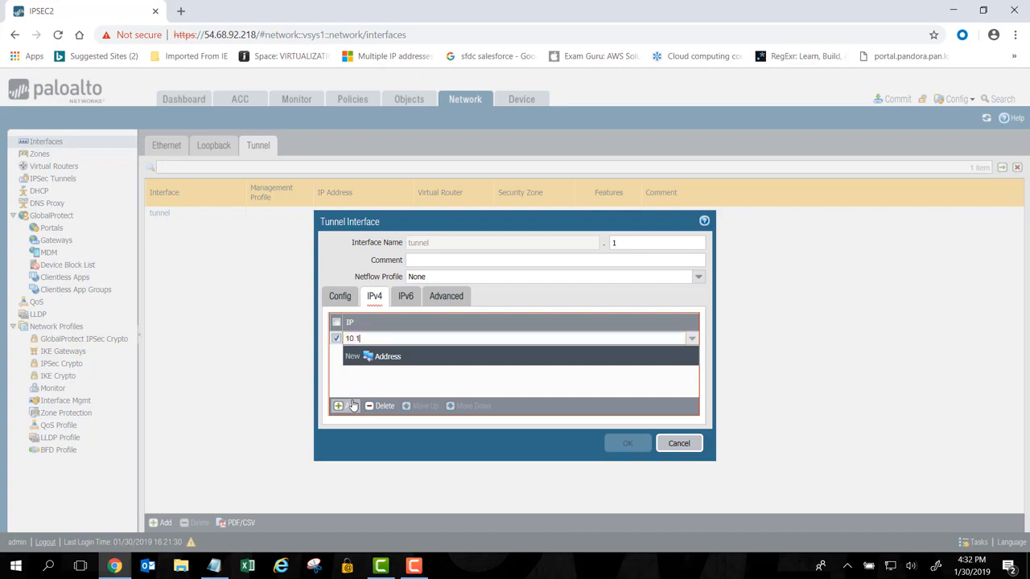
{"action": "type", "text": "0.10.2"}
{"action": "type", "text": "/30"}
{"action": "left_click", "coordinate": [641, 395]}
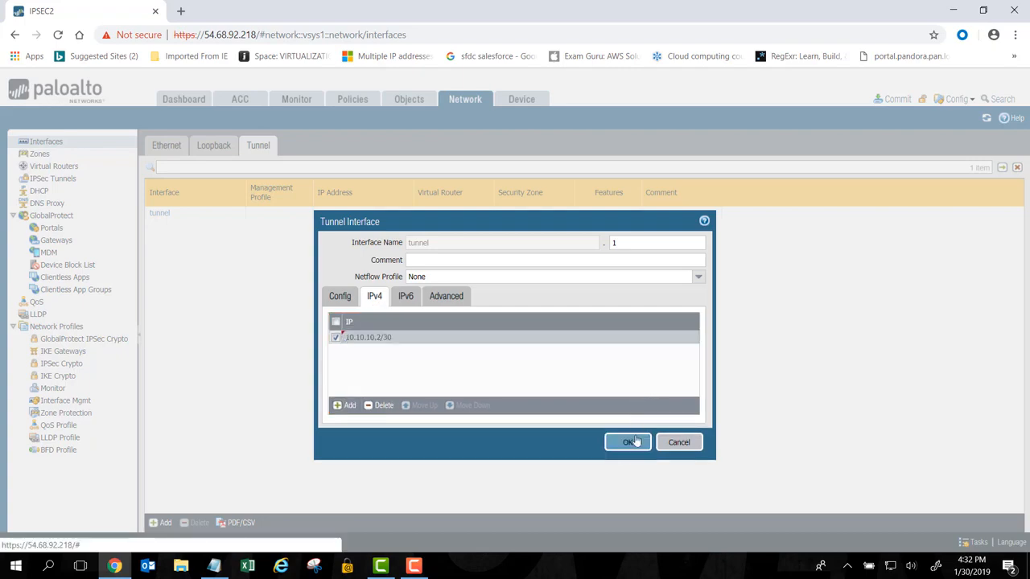
In the tunnel interface's advanced options, choose the ping management profile, set the MTU to 1427, and save the interface
{"action": "left_click", "coordinate": [455, 298]}
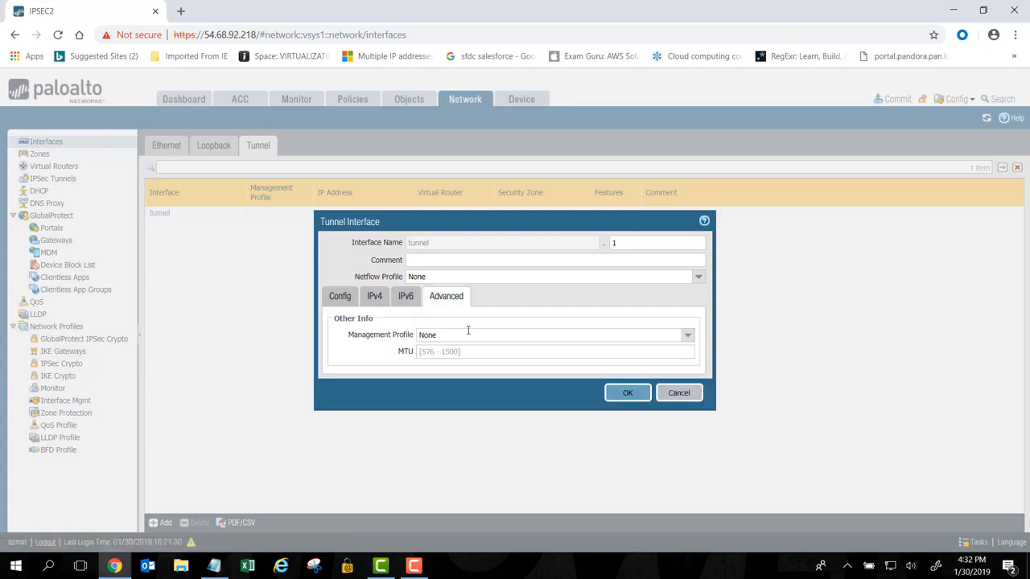
{"action": "left_click", "coordinate": [468, 331]}
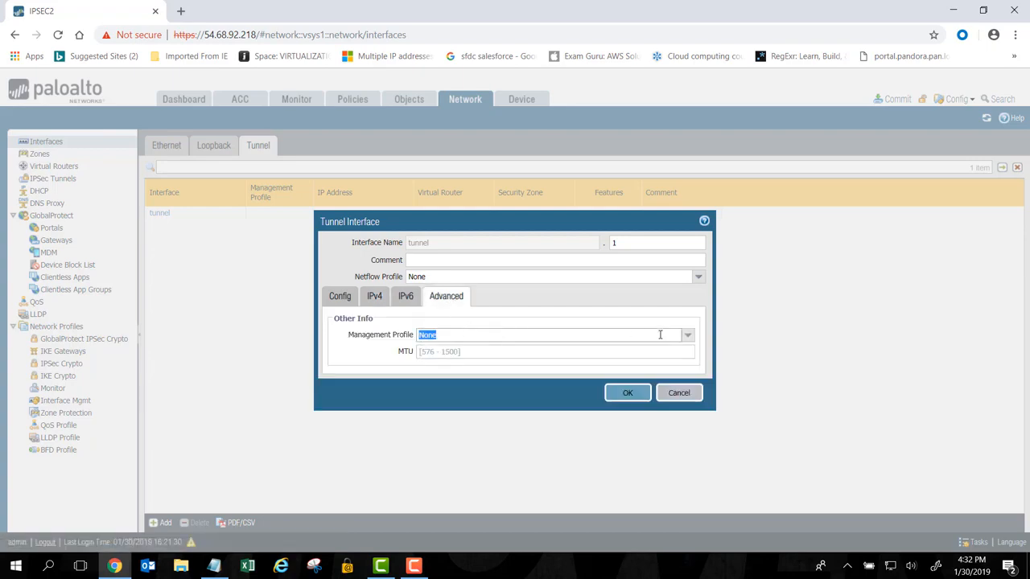
{"action": "left_click", "coordinate": [689, 336]}
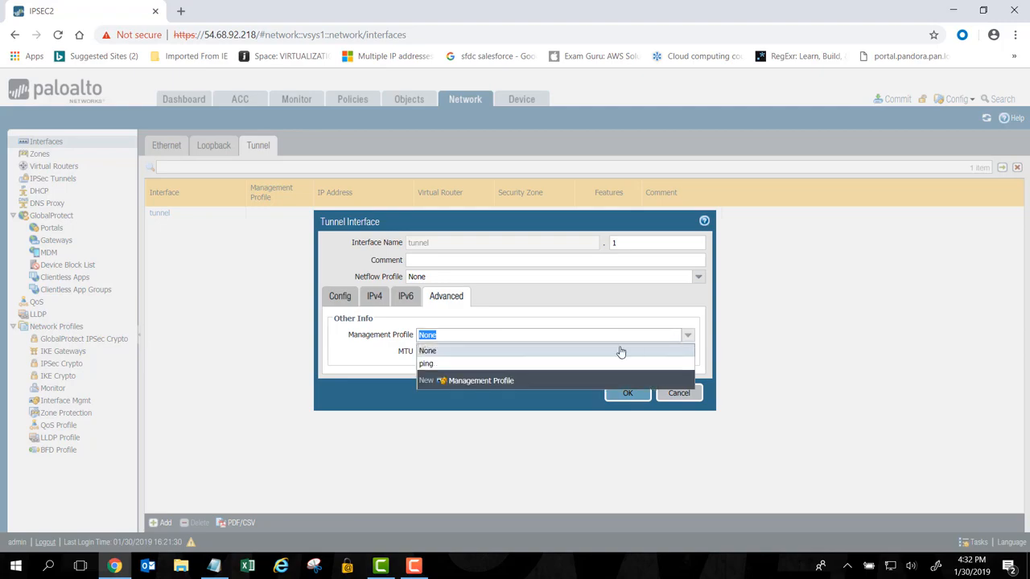
{"action": "left_click", "coordinate": [474, 363]}
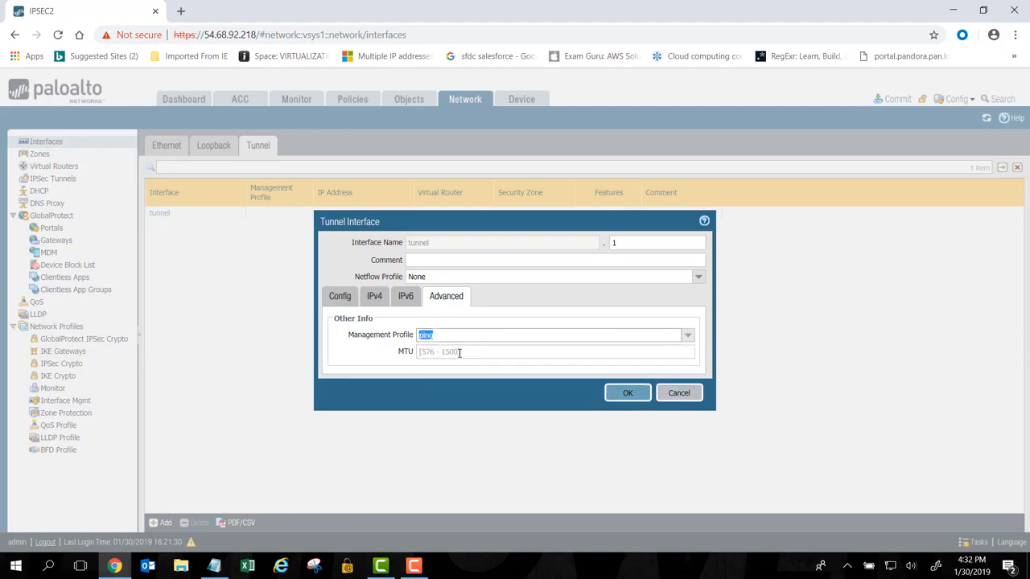
{"action": "left_click", "coordinate": [457, 353]}
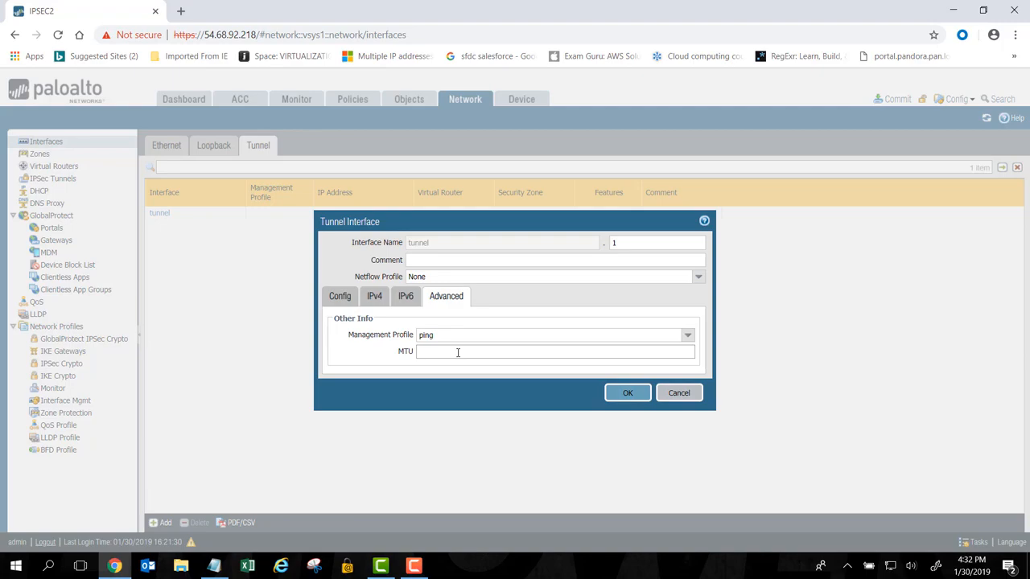
{"action": "type", "text": "1427"}
{"action": "left_click", "coordinate": [628, 395]}
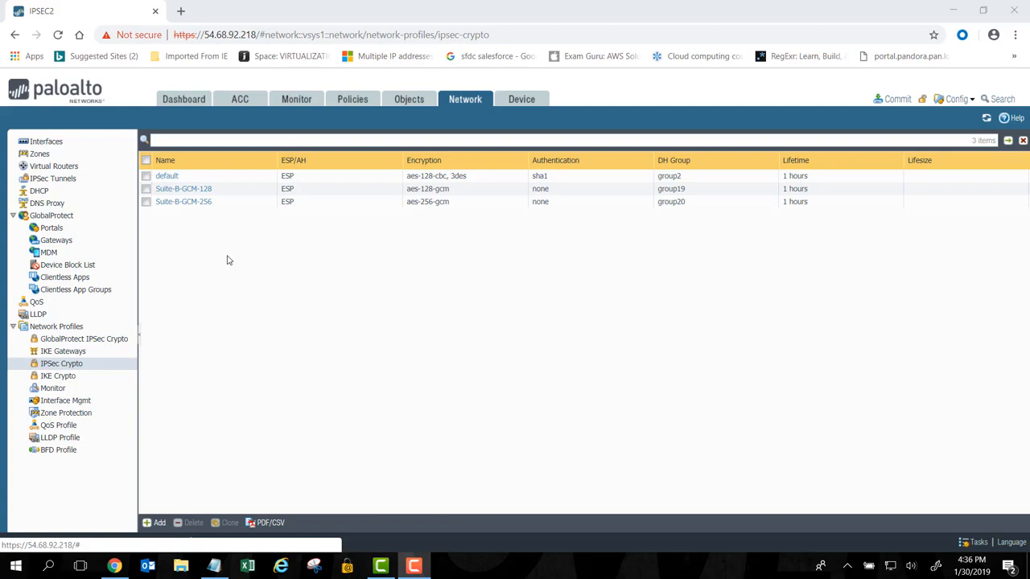
Review the settings offered for a new IPSec crypto profile and close it without saving
{"action": "left_click", "coordinate": [160, 524]}
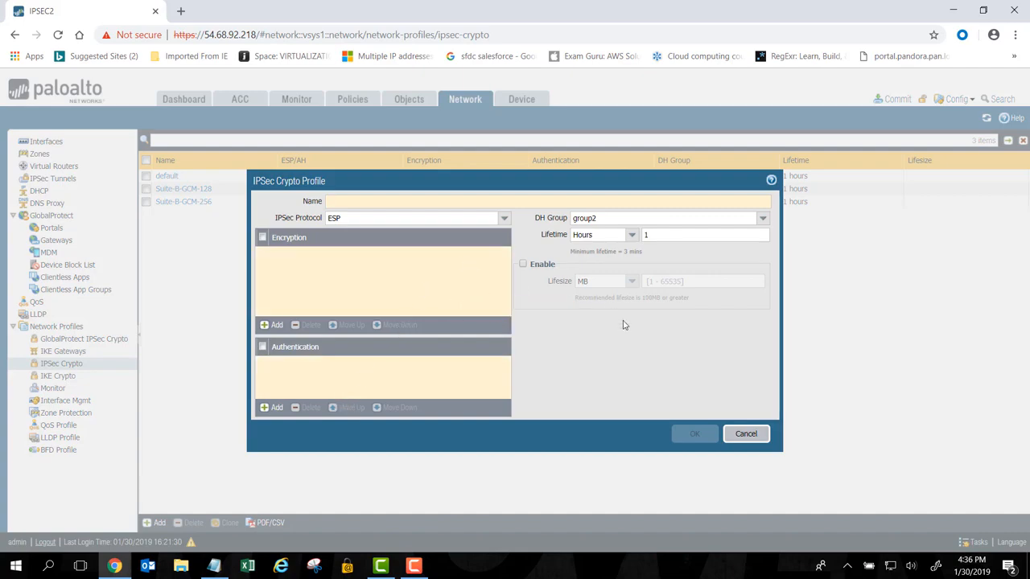
{"action": "left_click", "coordinate": [746, 434]}
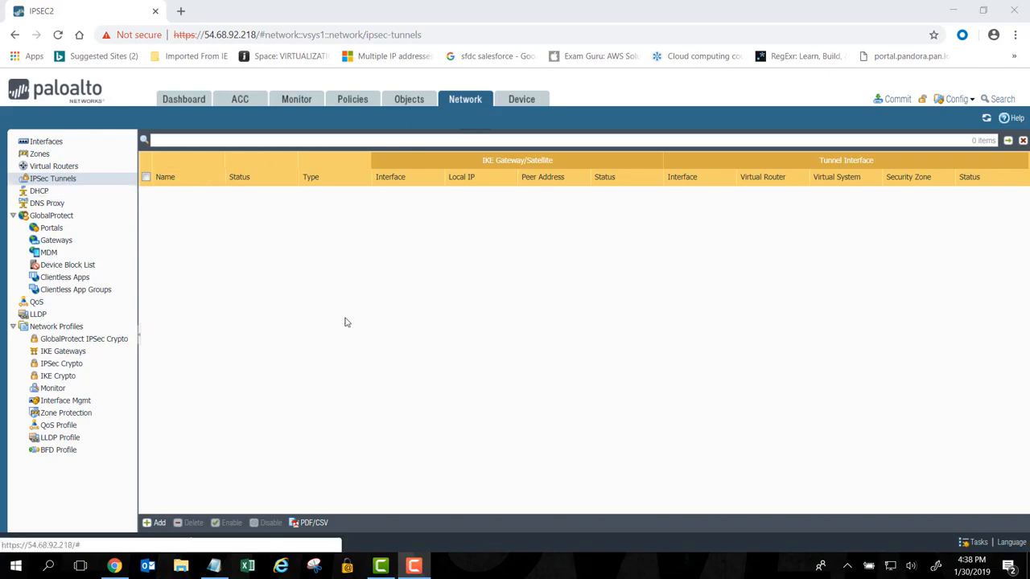
Add an IPSec tunnel named IPSEC1 that uses tunnel interface tunnel.1 and IKE gateway IKE1
{"action": "left_click", "coordinate": [155, 528]}
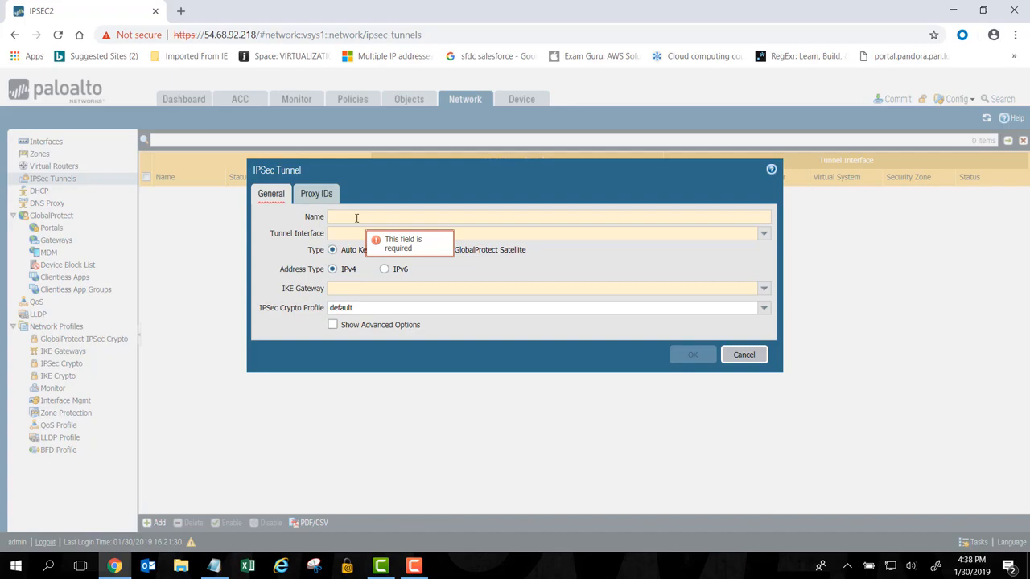
{"action": "type", "text": "IPSEC1"}
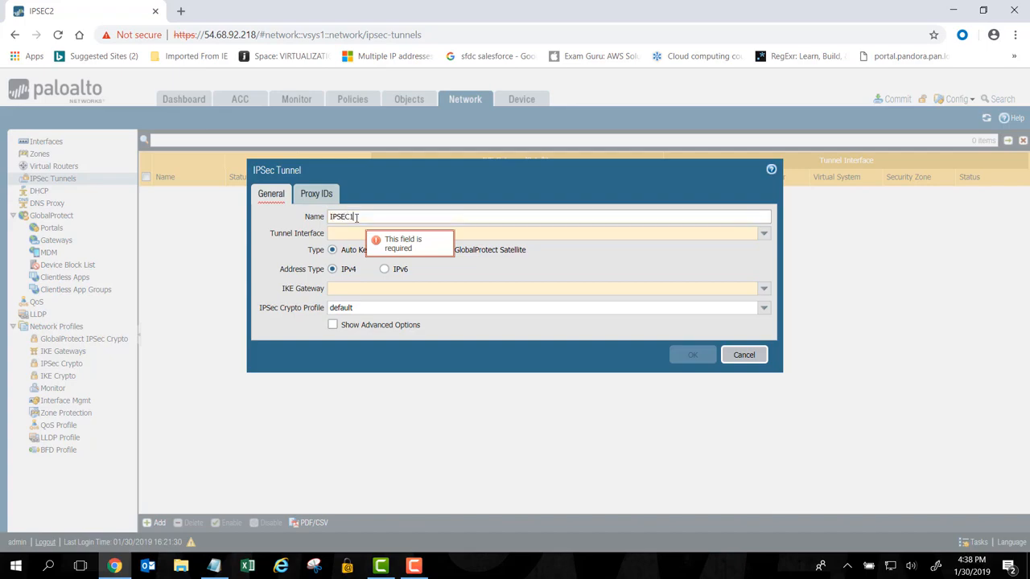
{"action": "left_click", "coordinate": [764, 234]}
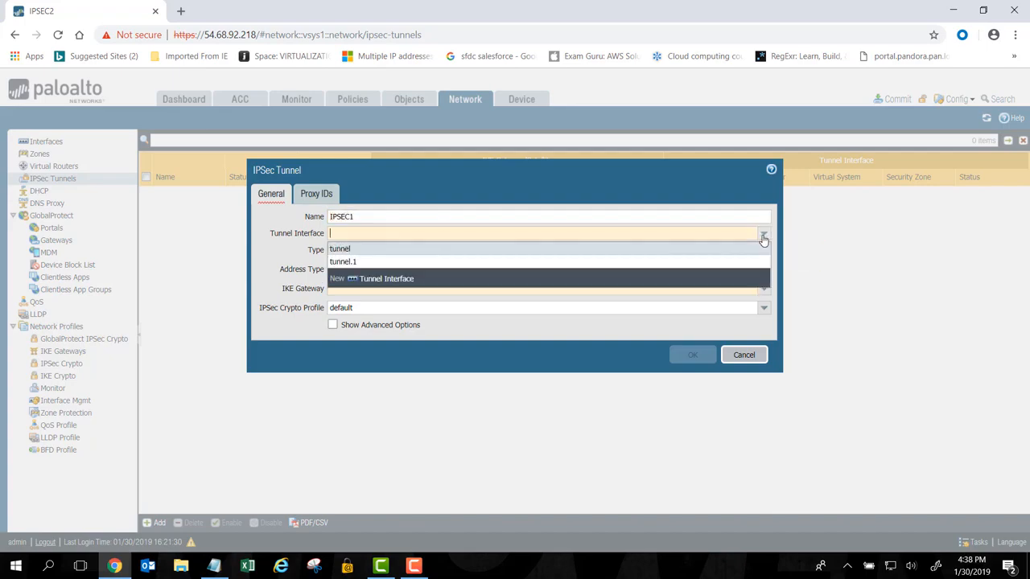
{"action": "left_click", "coordinate": [682, 263]}
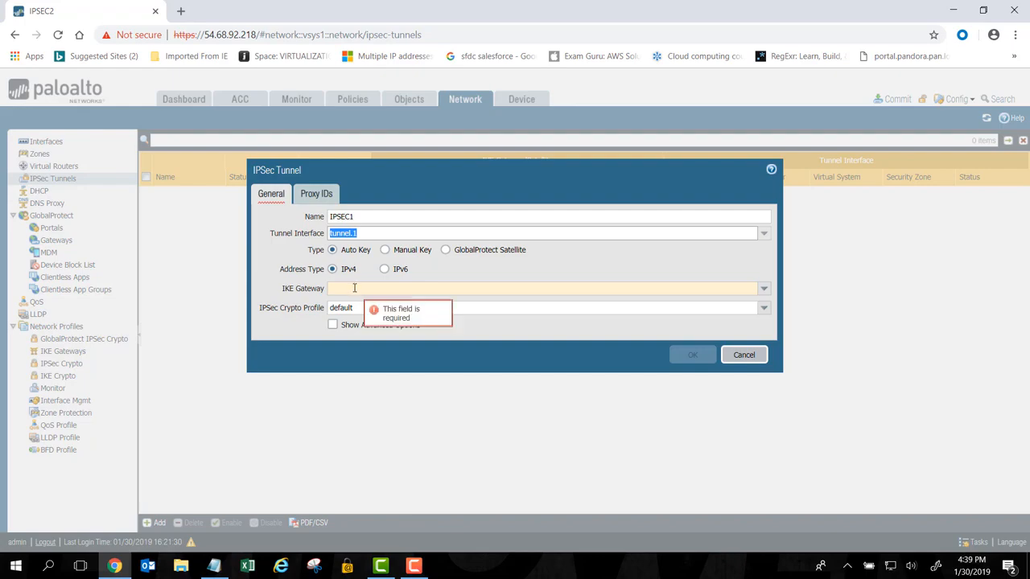
{"action": "left_click", "coordinate": [764, 290]}
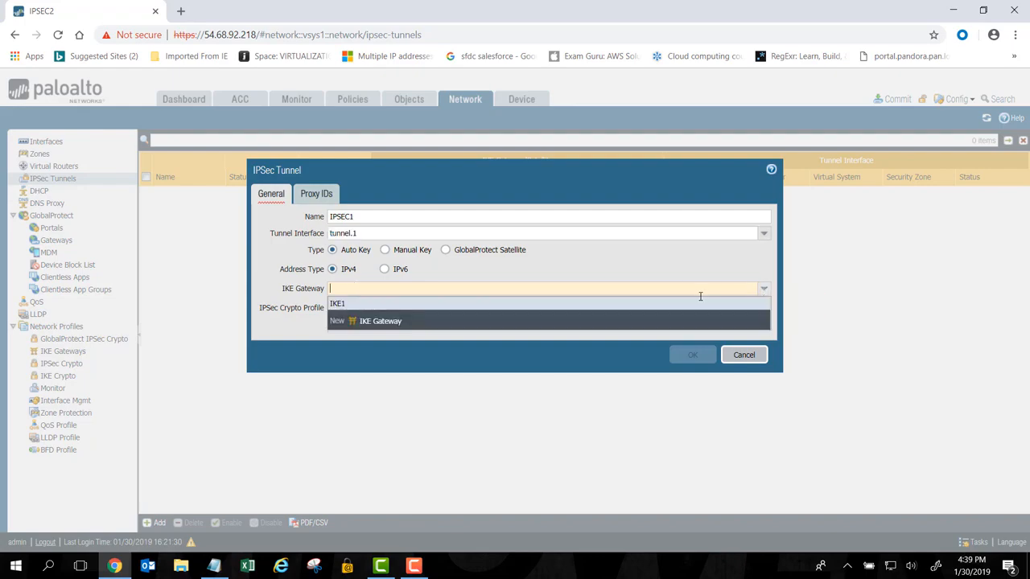
{"action": "left_click", "coordinate": [335, 305]}
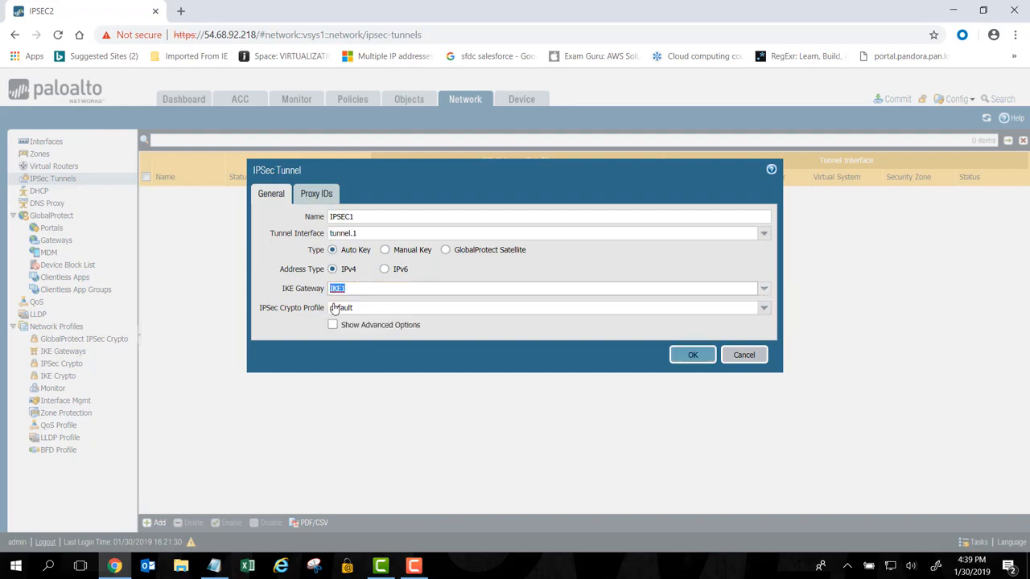
Keep the default IPSec crypto profile, show the advanced options with replay protection enabled, and save the IPSEC1 tunnel
{"action": "left_click", "coordinate": [764, 311]}
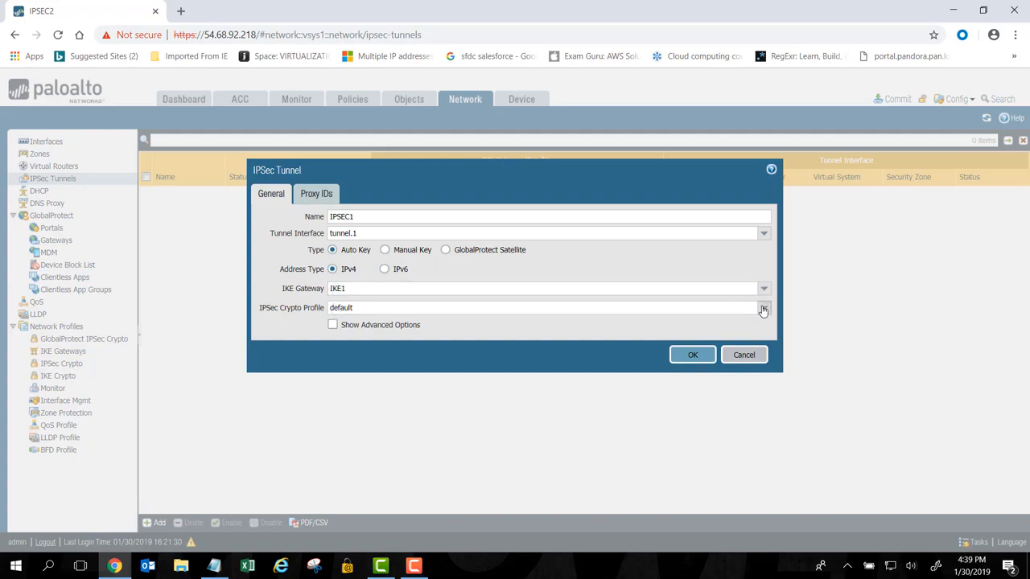
{"action": "left_click", "coordinate": [565, 325]}
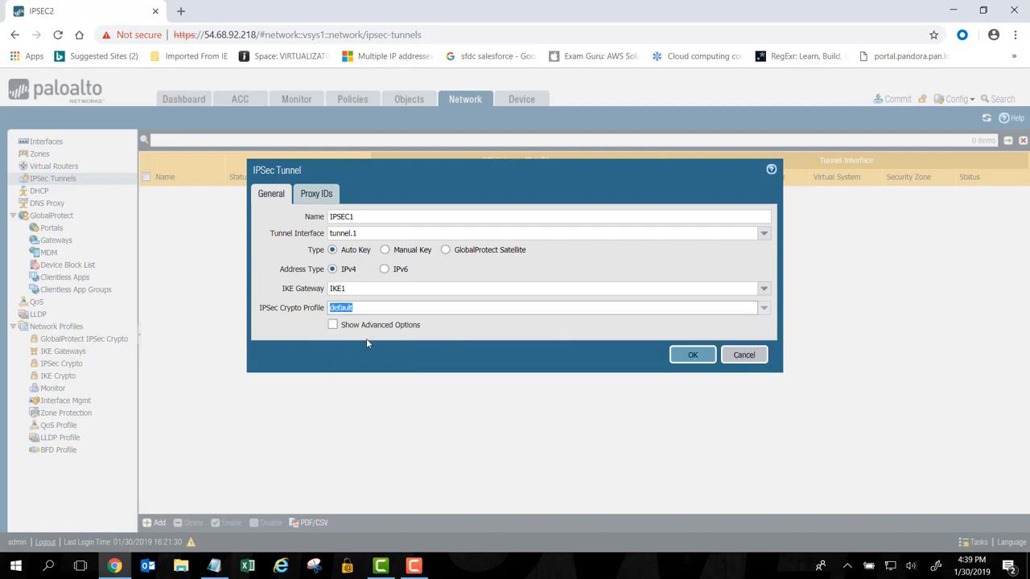
{"action": "left_click", "coordinate": [332, 326]}
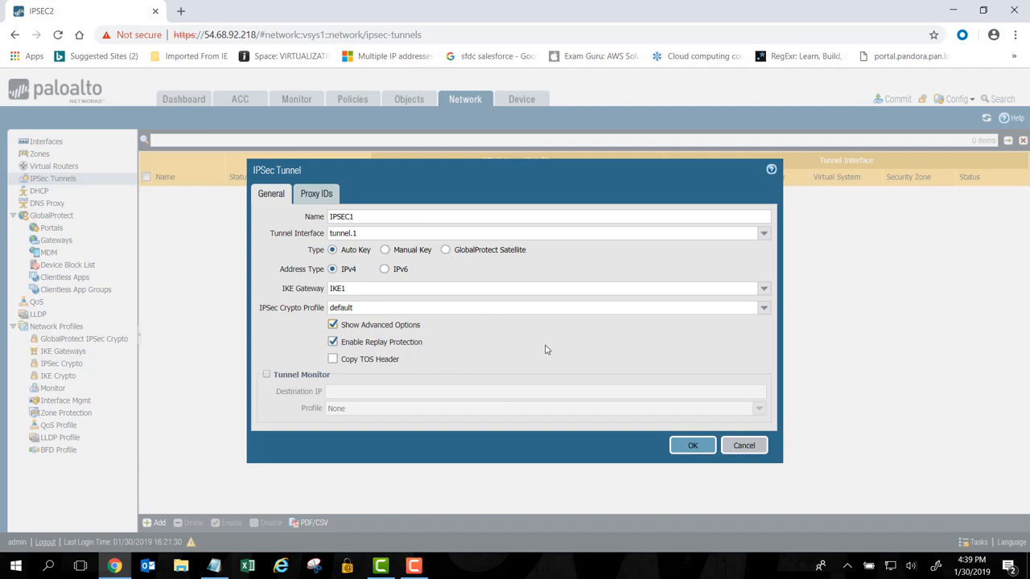
{"action": "left_click", "coordinate": [685, 448]}
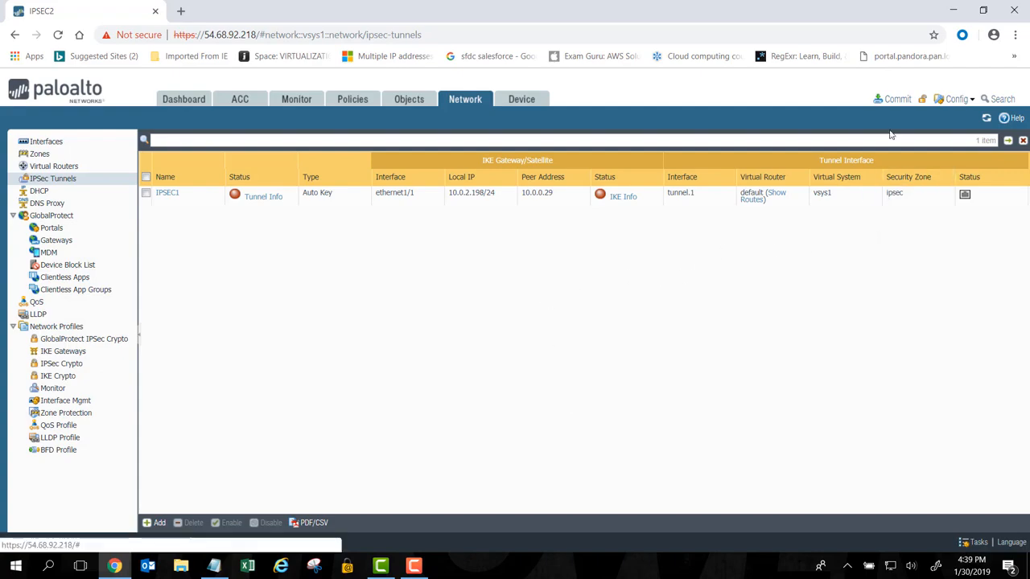
Commit all configuration changes to the firewall and close the commit status
{"action": "left_click", "coordinate": [894, 99]}
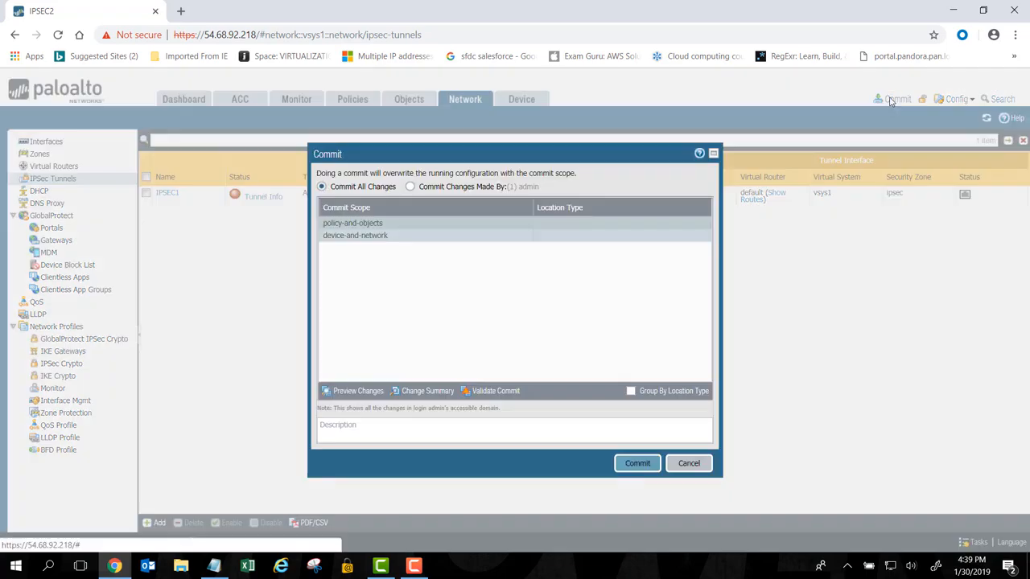
{"action": "left_click", "coordinate": [636, 464]}
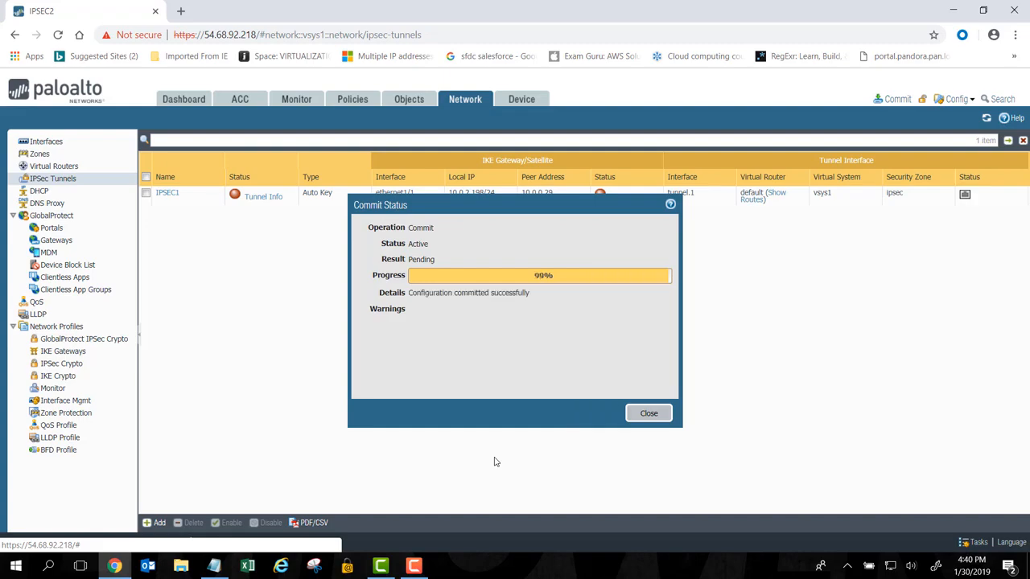
{"action": "left_click", "coordinate": [649, 415]}
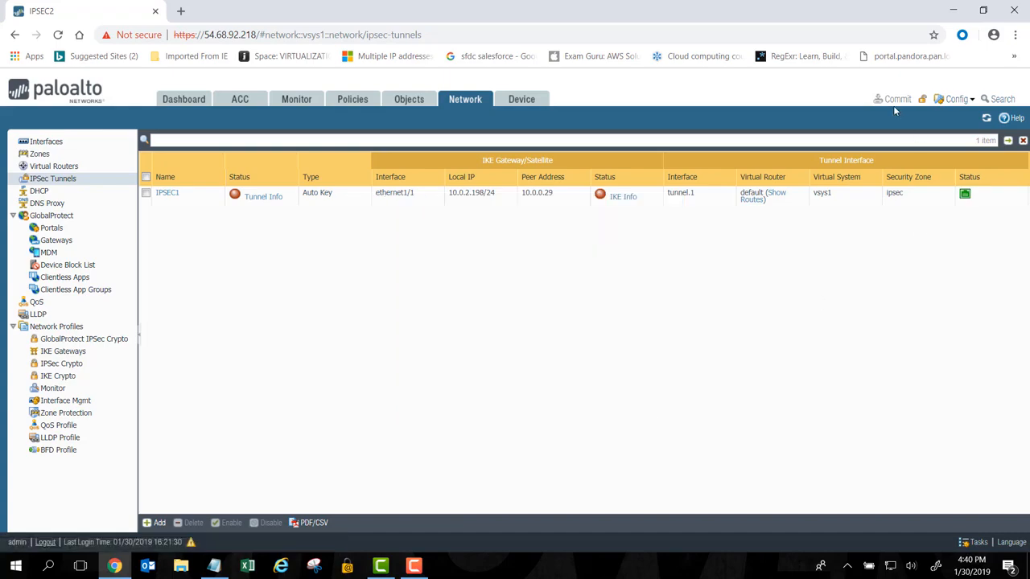
Refresh the IPSec tunnel list and inspect the IKE info and tunnel info for IPSEC1
{"action": "left_click", "coordinate": [987, 119]}
{"action": "left_click", "coordinate": [985, 118]}
{"action": "left_click", "coordinate": [624, 202]}
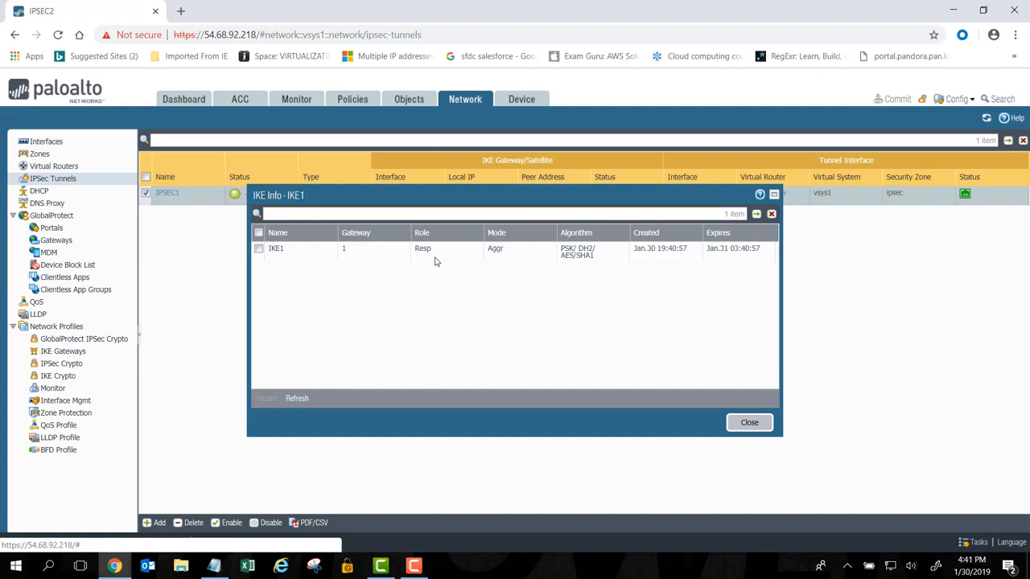
{"action": "left_click", "coordinate": [749, 423]}
{"action": "left_click", "coordinate": [258, 201]}
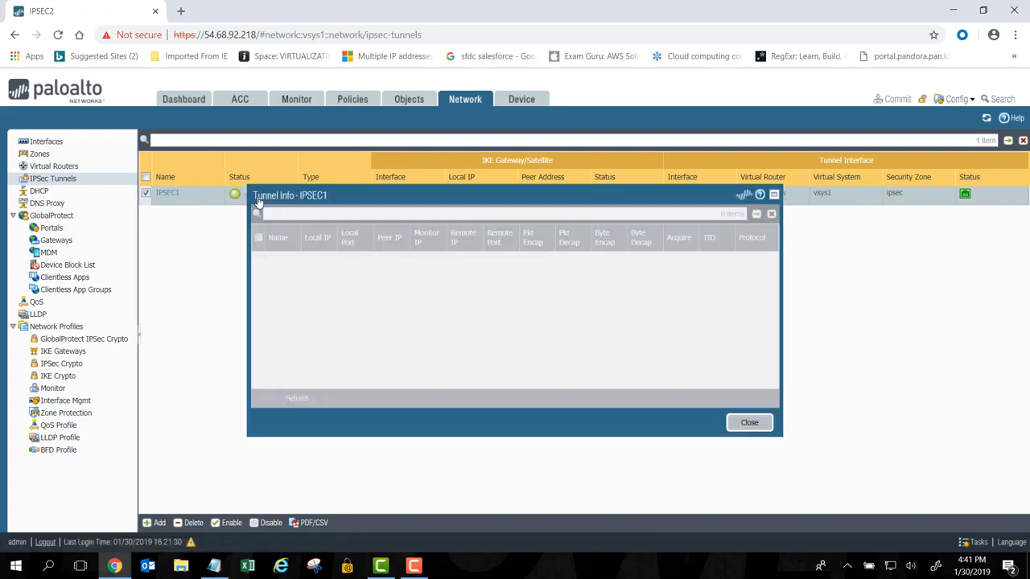